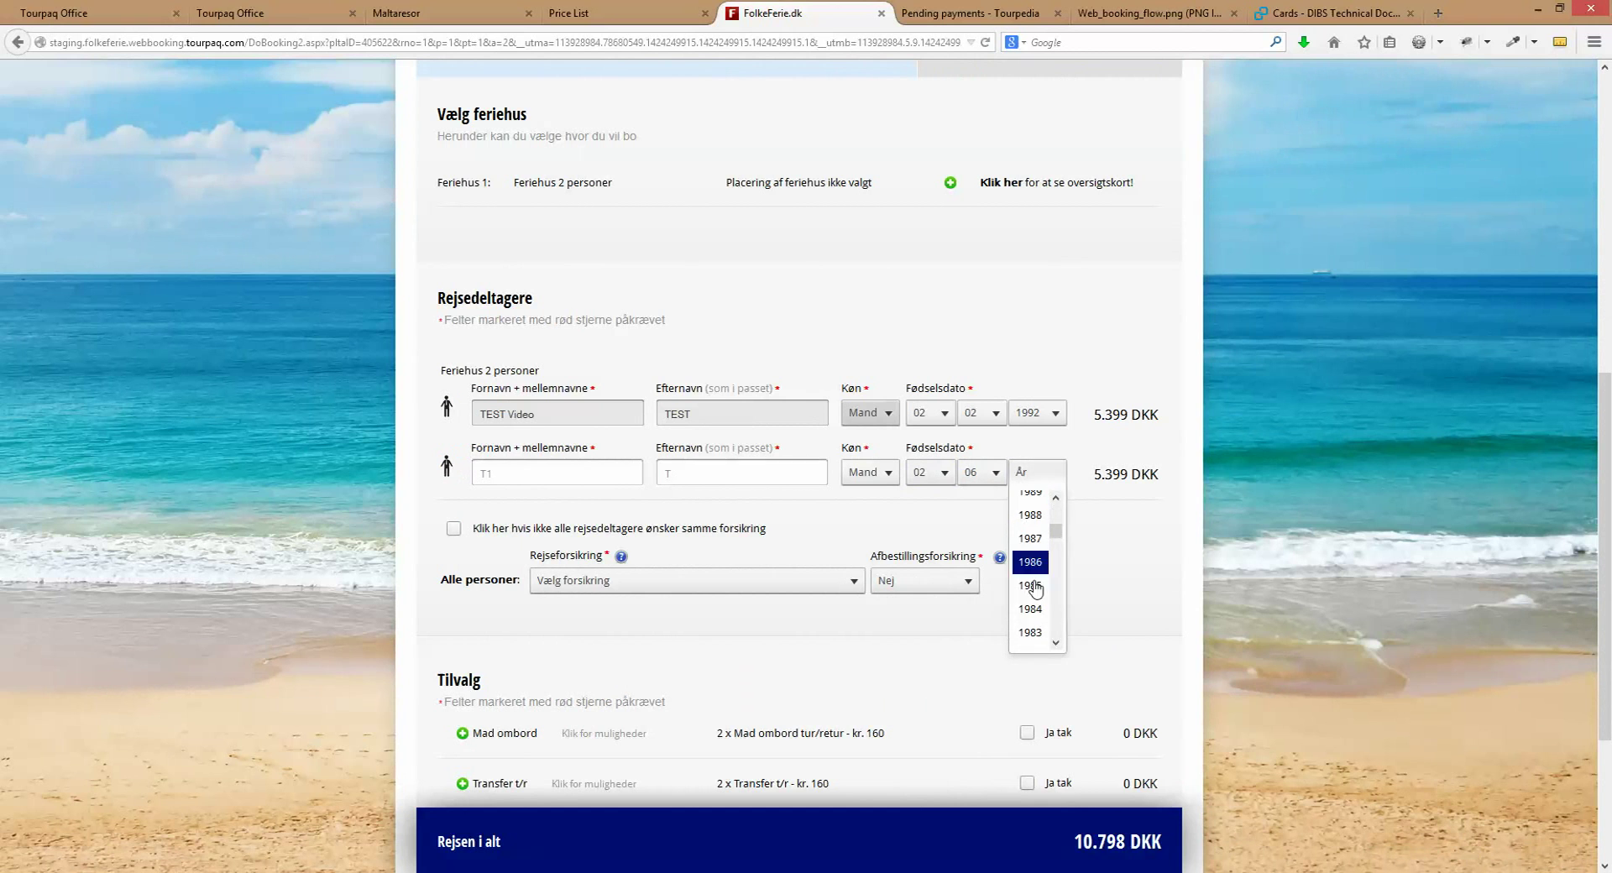
- Choose Ingen forsikring ønskes for all travellers and select house 140 on the site map for the two-person Feriehus
left_click(769, 581)
left_click(744, 657)
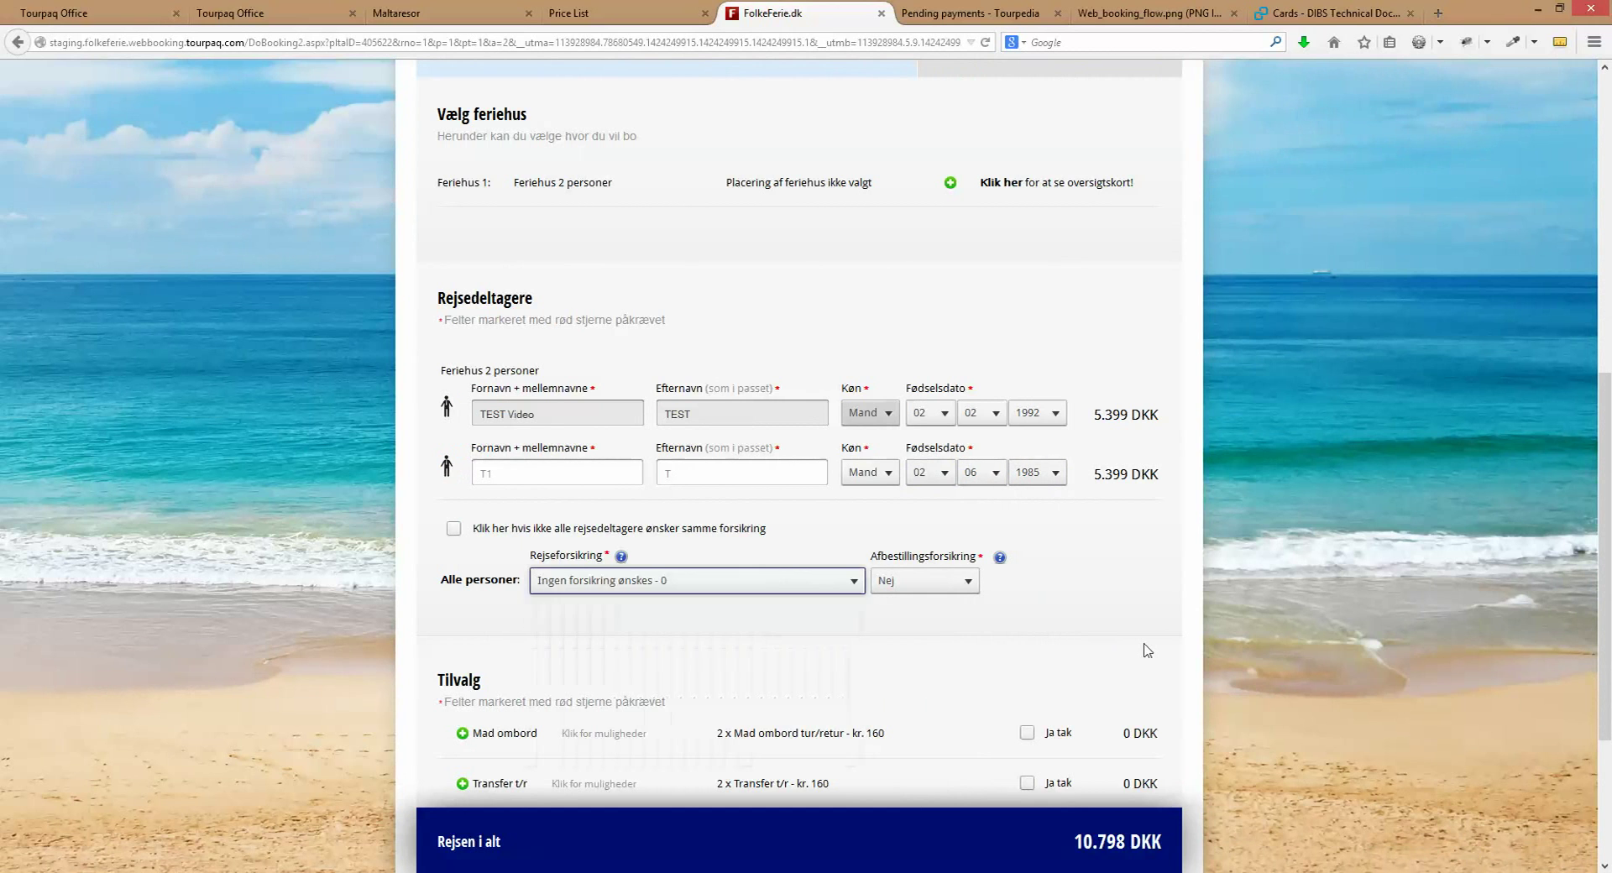
scroll(1113, 504, "up", 8)
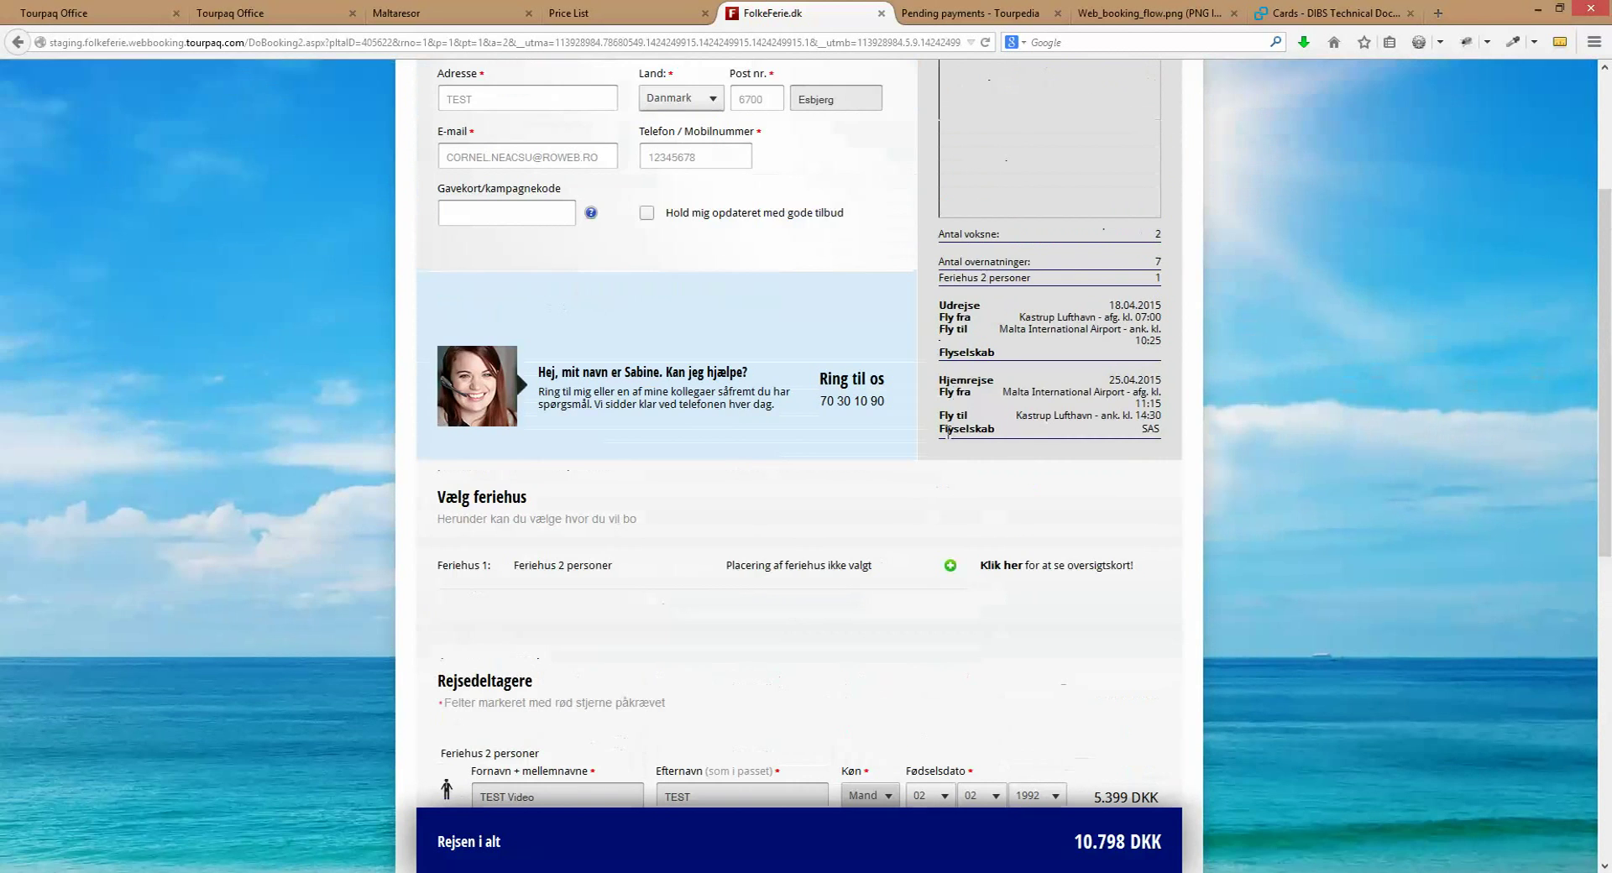
left_click(950, 568)
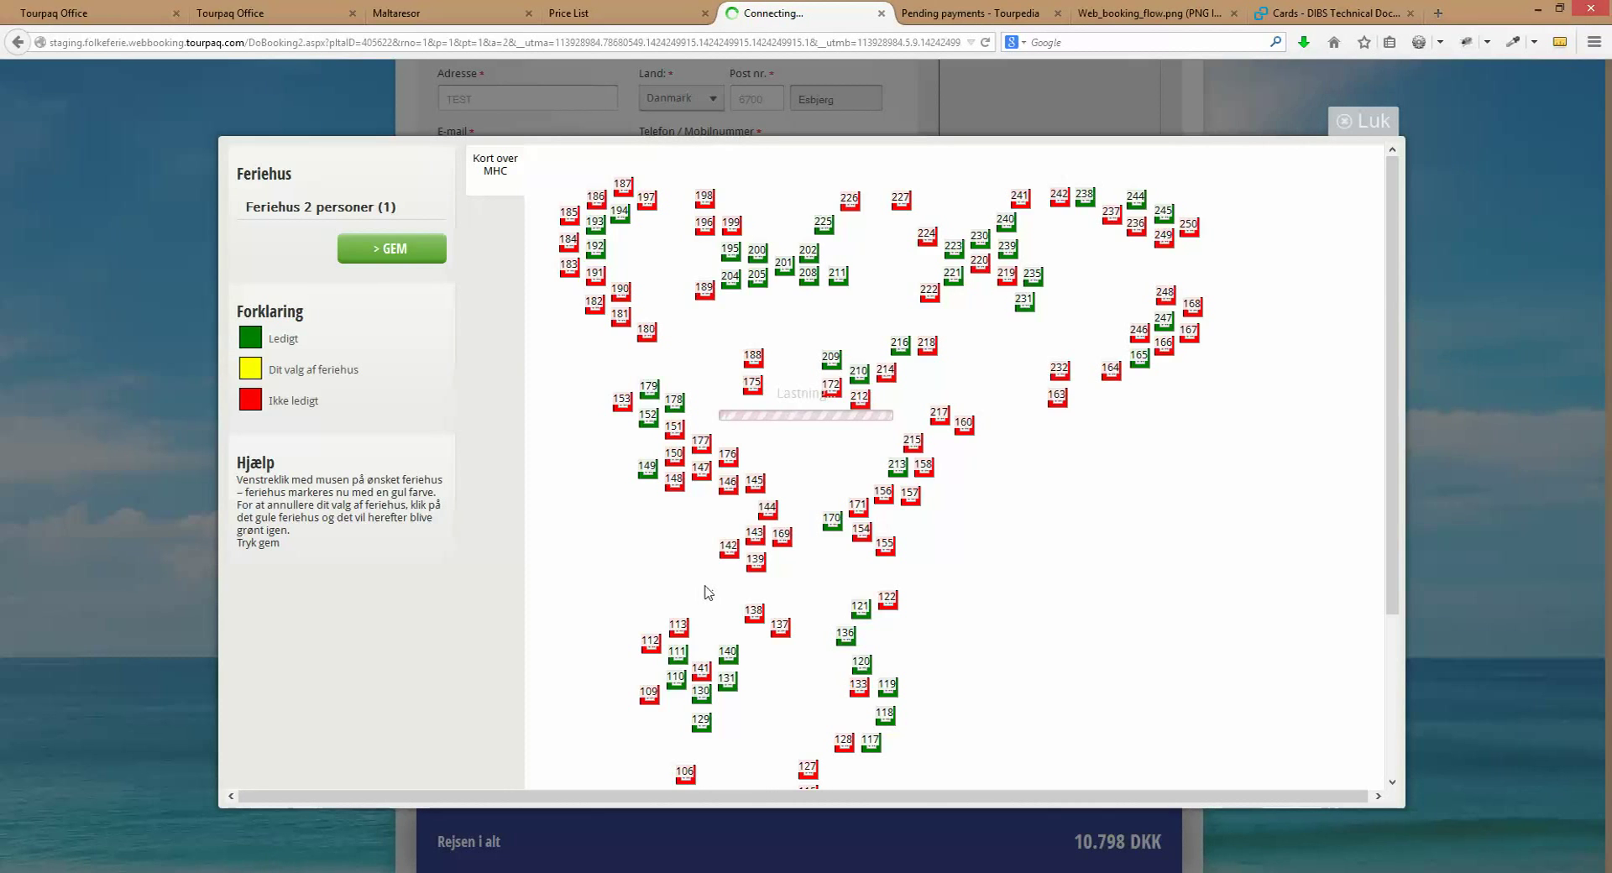
mouse_move(735, 668)
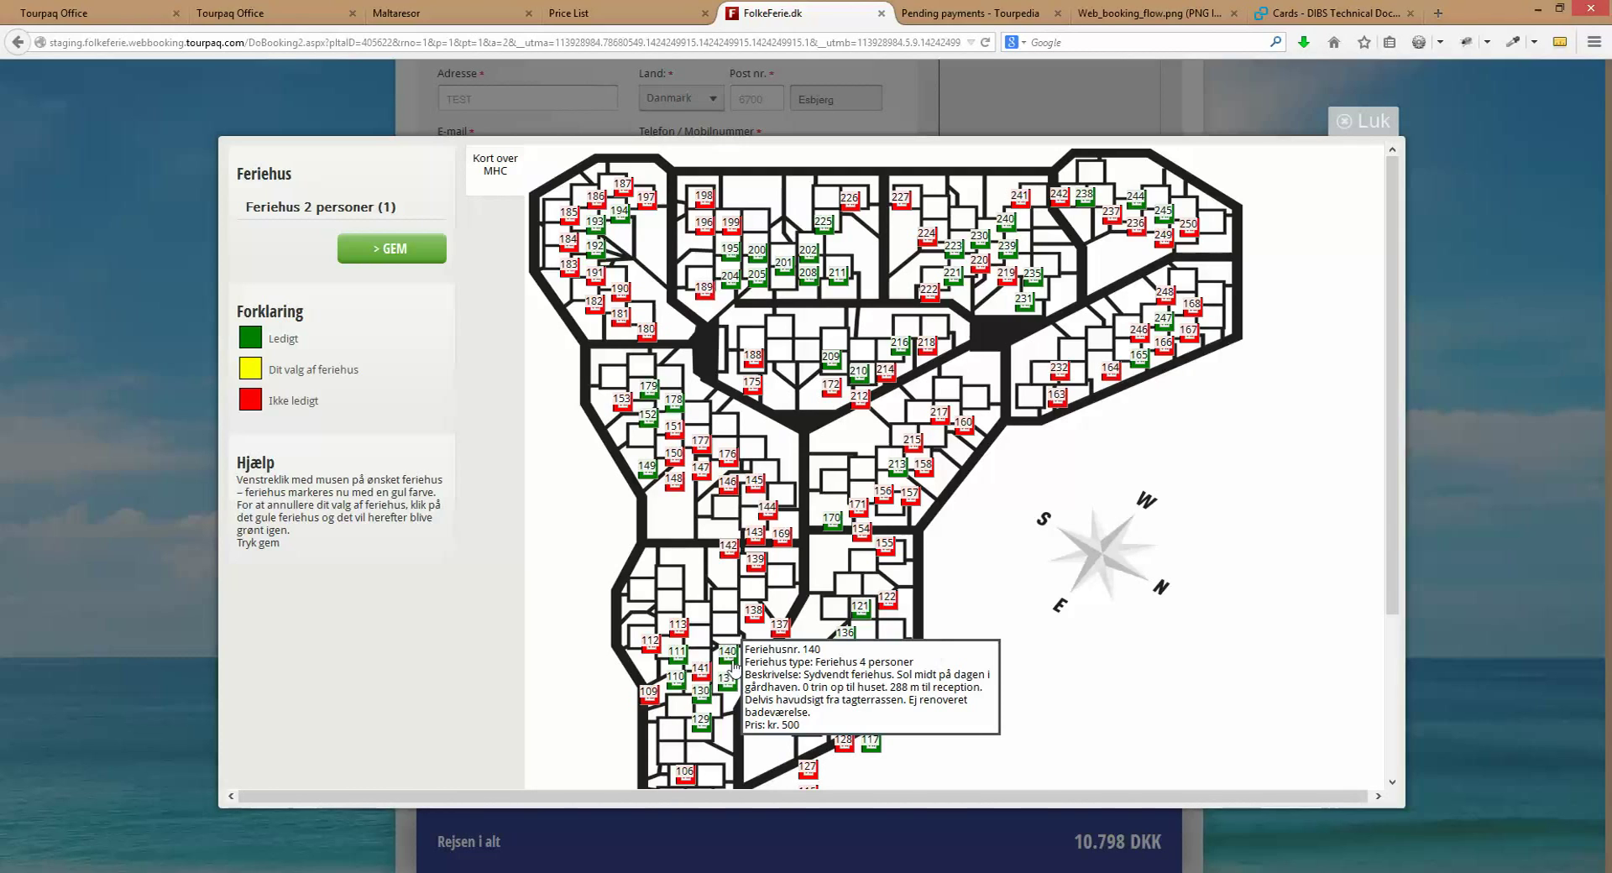
left_click(732, 669)
mouse_move(732, 667)
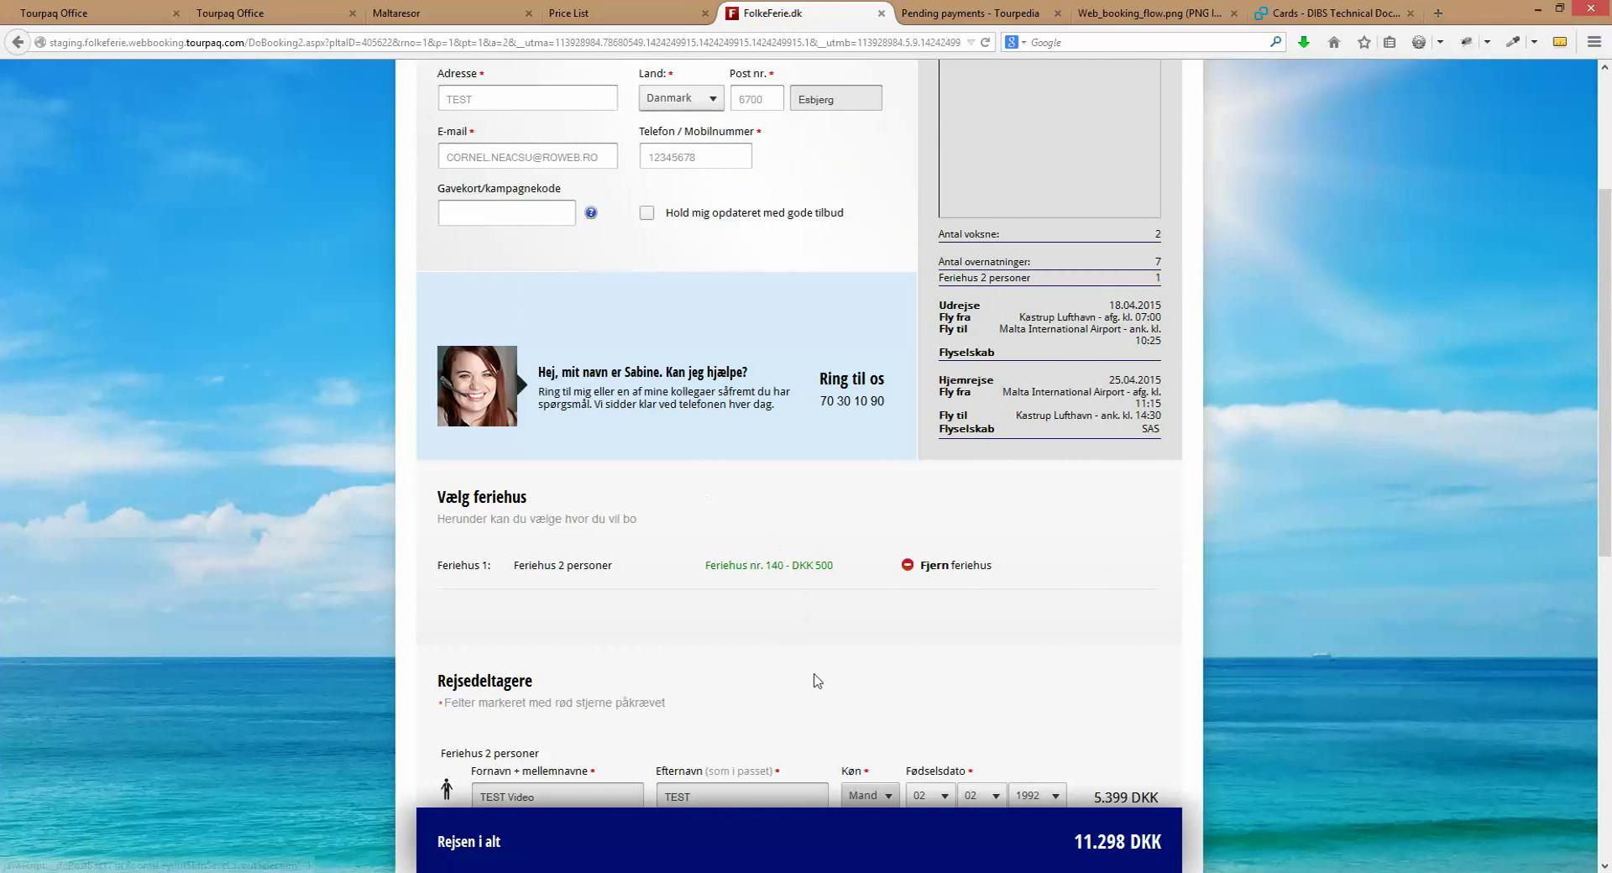
- Proceed through the Ekstra tilkøb page to the booking confirmation without adding any extras
scroll(792, 681, "down", 10)
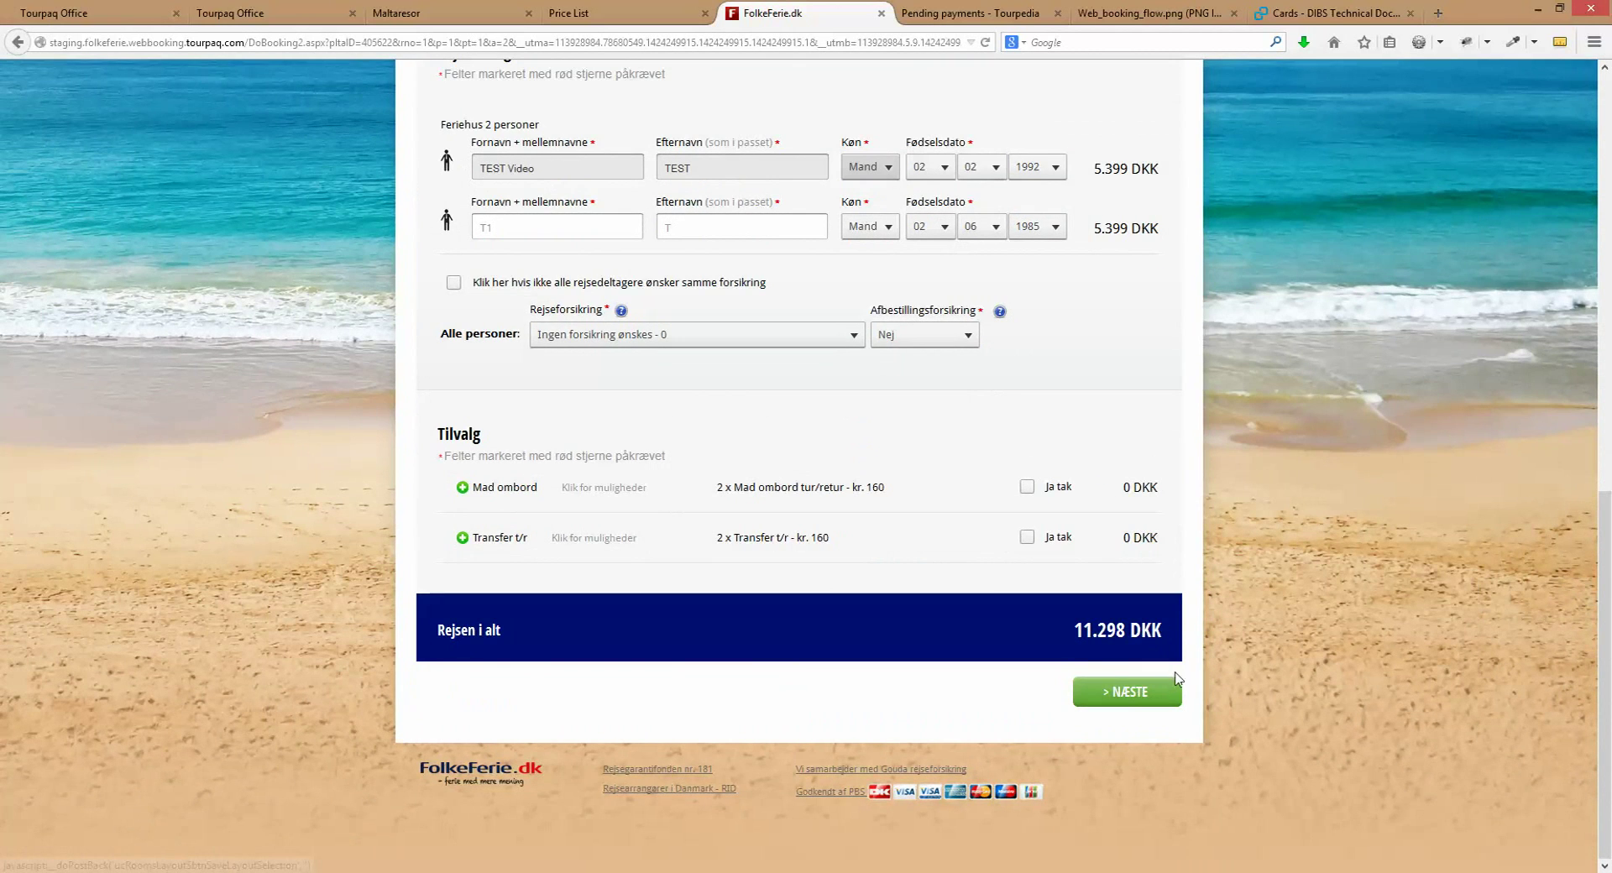
left_click(1167, 698)
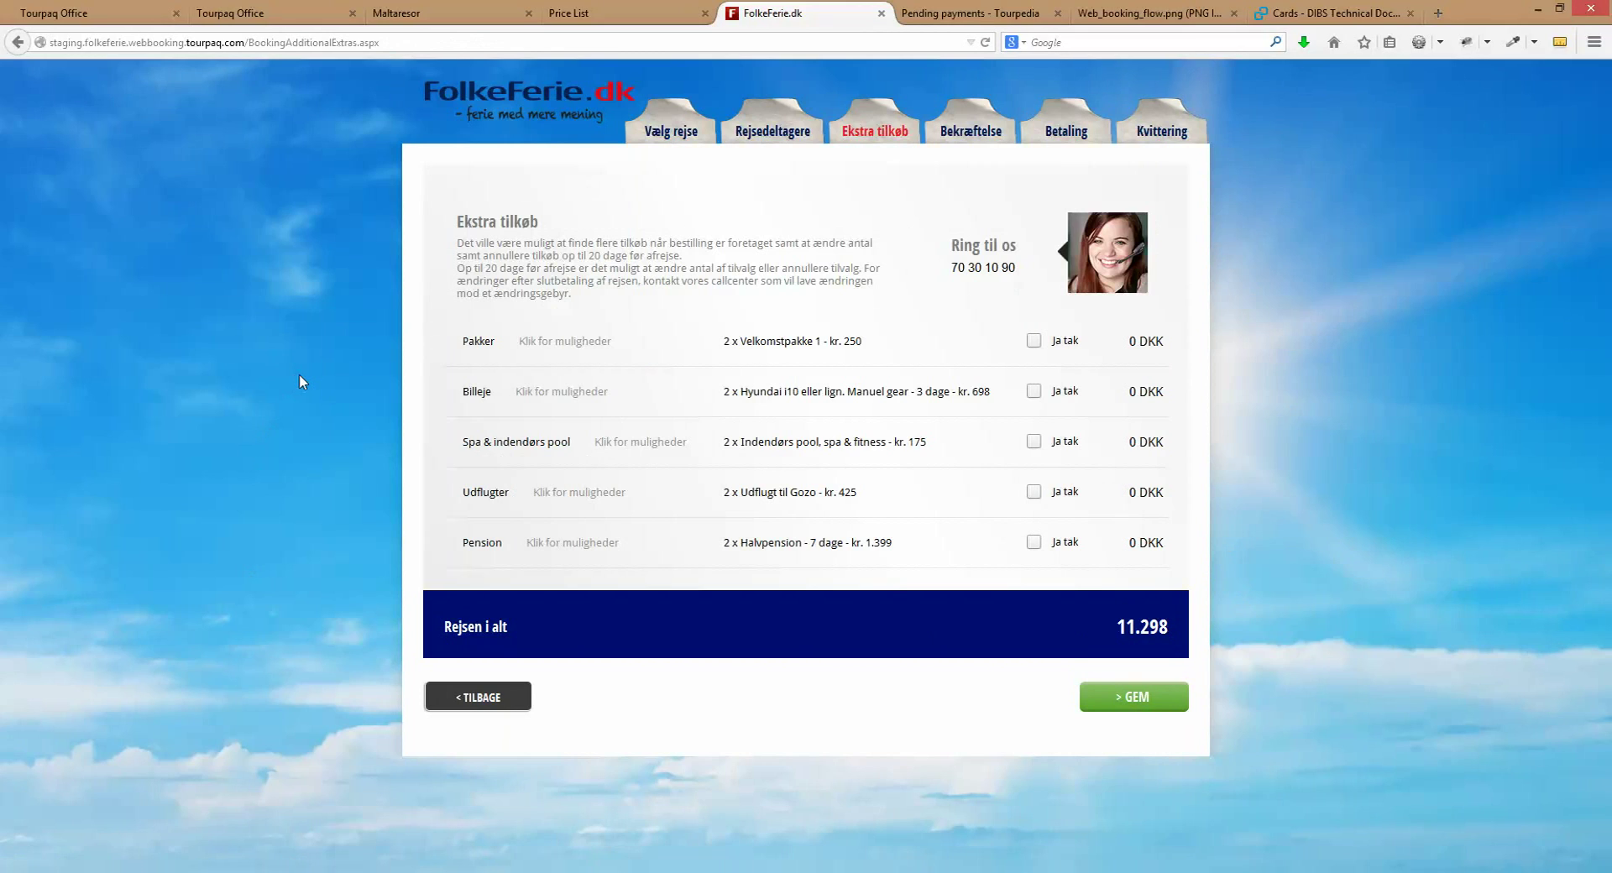
key("F5")
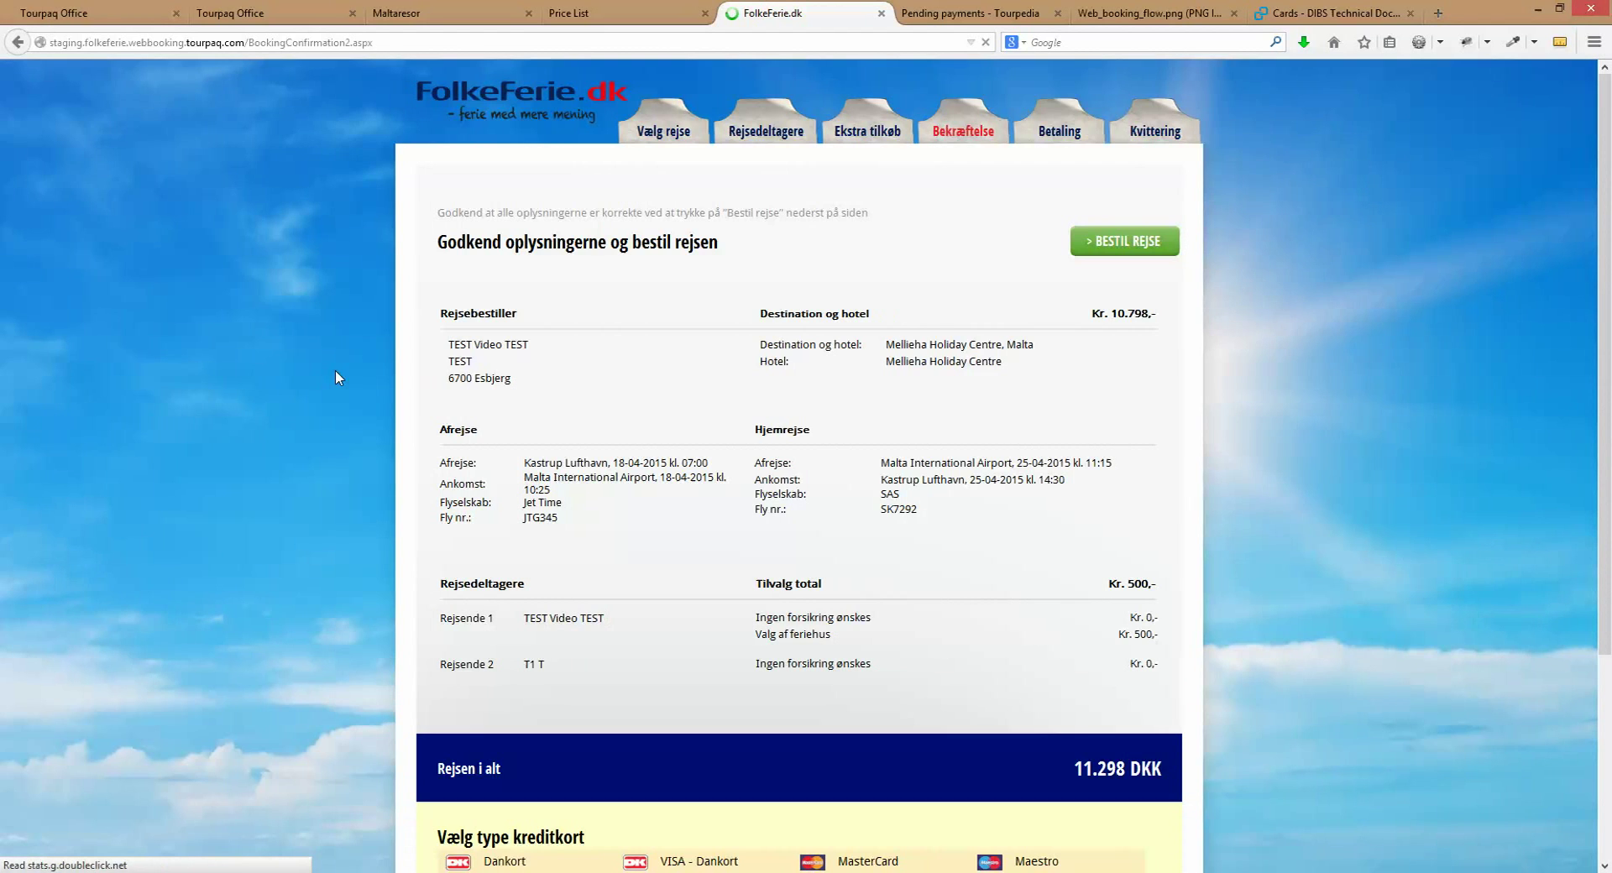
- Choose VISA as the credit card type, accept the travel terms and order the trip
scroll(504, 684, "down", 5)
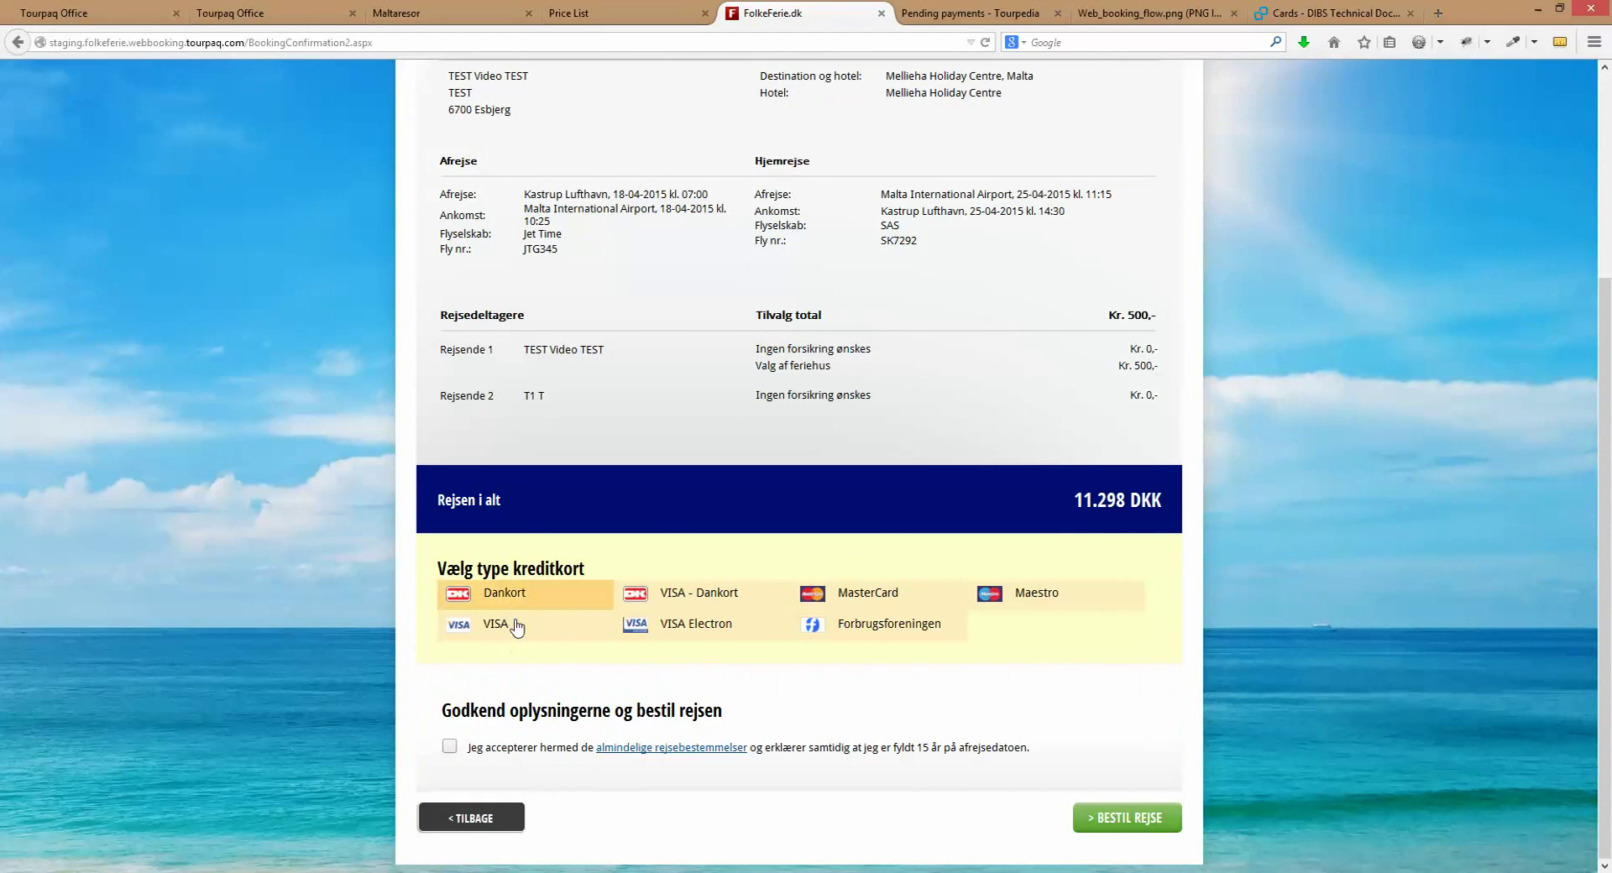
left_click(504, 625)
left_click(451, 749)
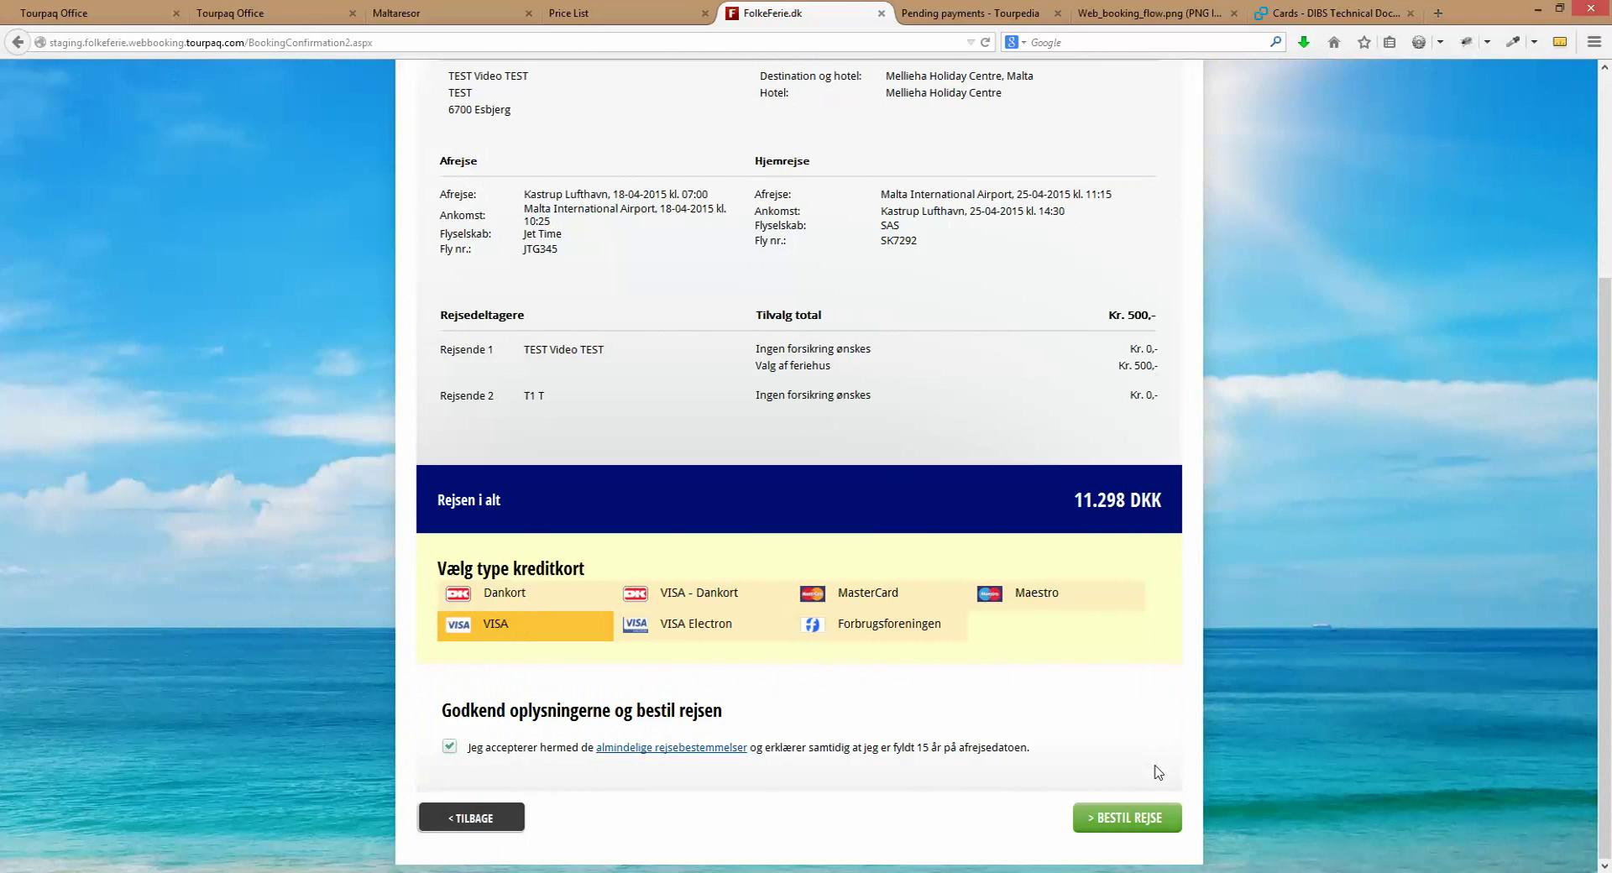
left_click(1167, 828)
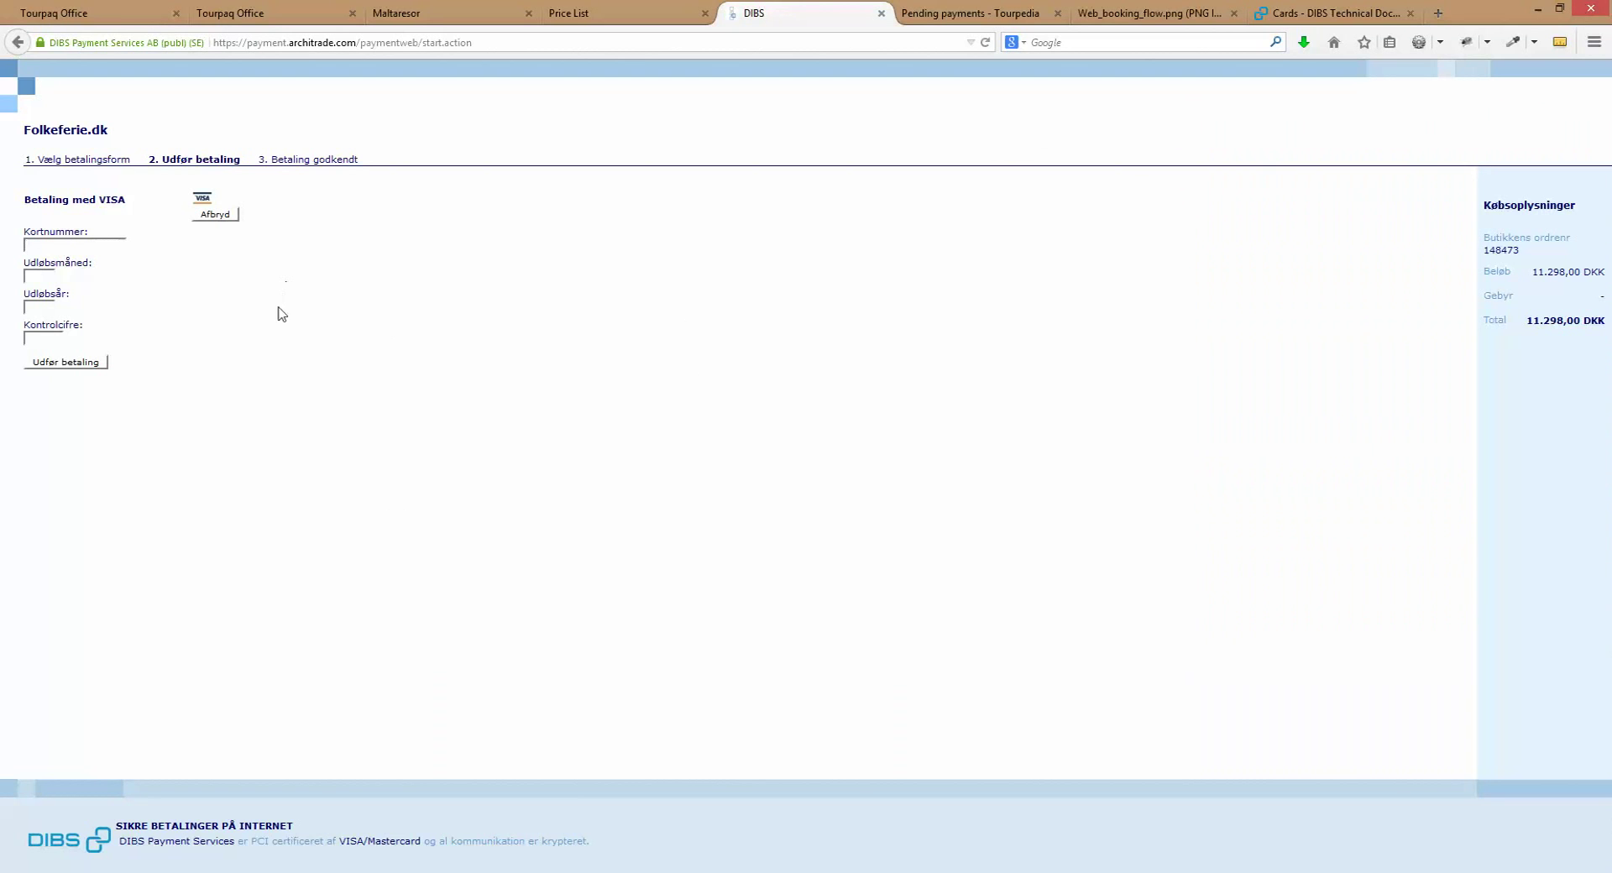
- Copy the test card number from the Web_booking_flow page's address into the card number field of the DIBS payment form
left_click(1133, 23)
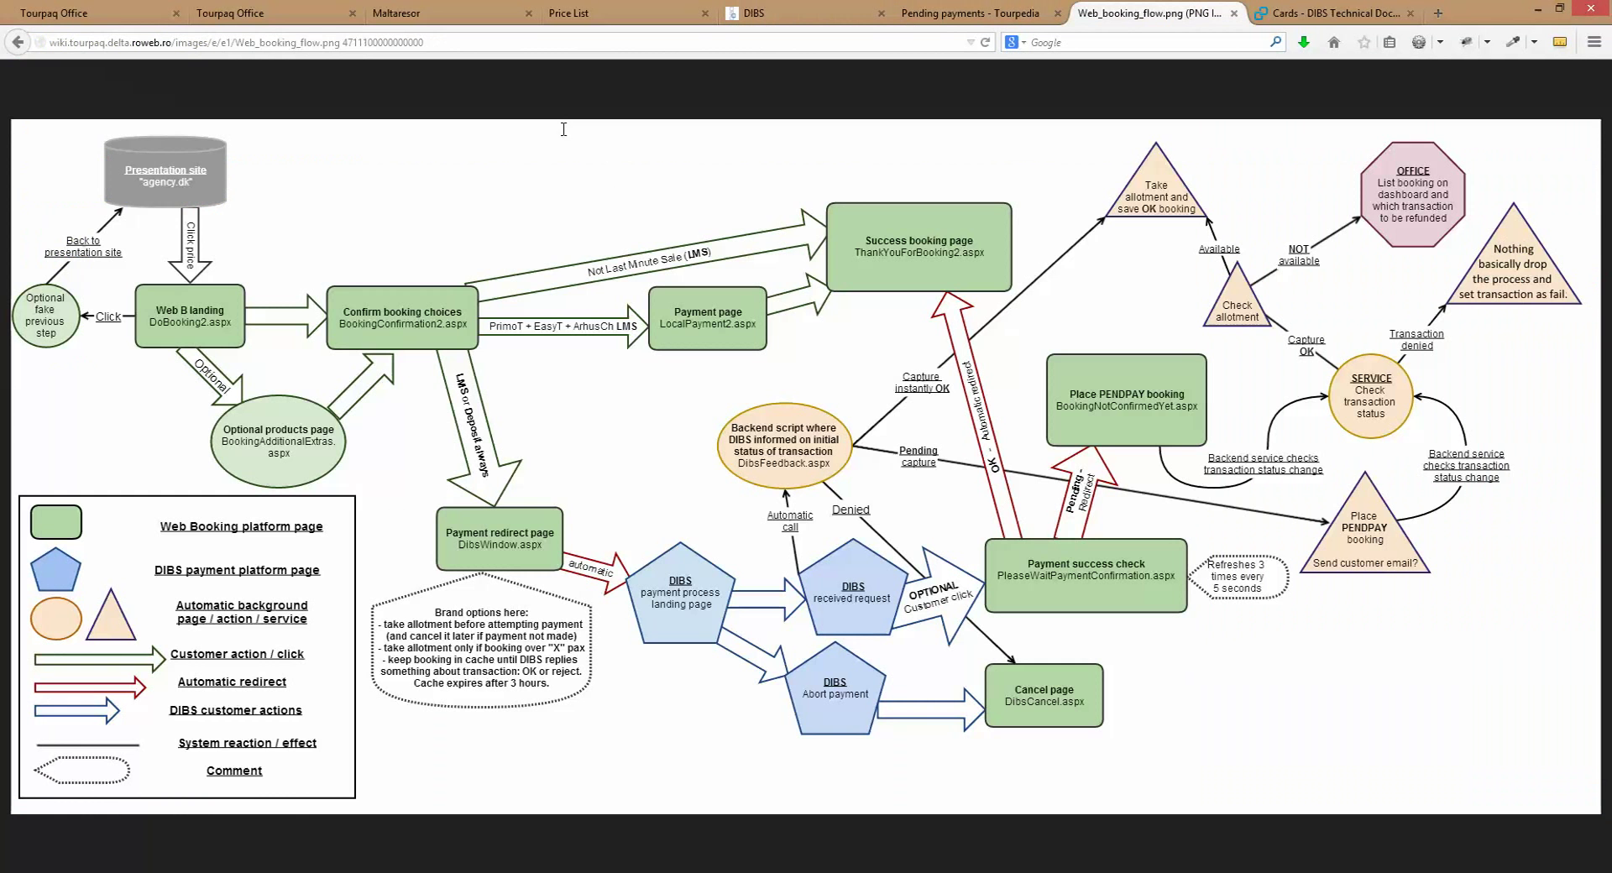
left_click(380, 41)
left_click_drag(343, 39, 448, 41)
key("ctrl+c")
left_click(796, 15)
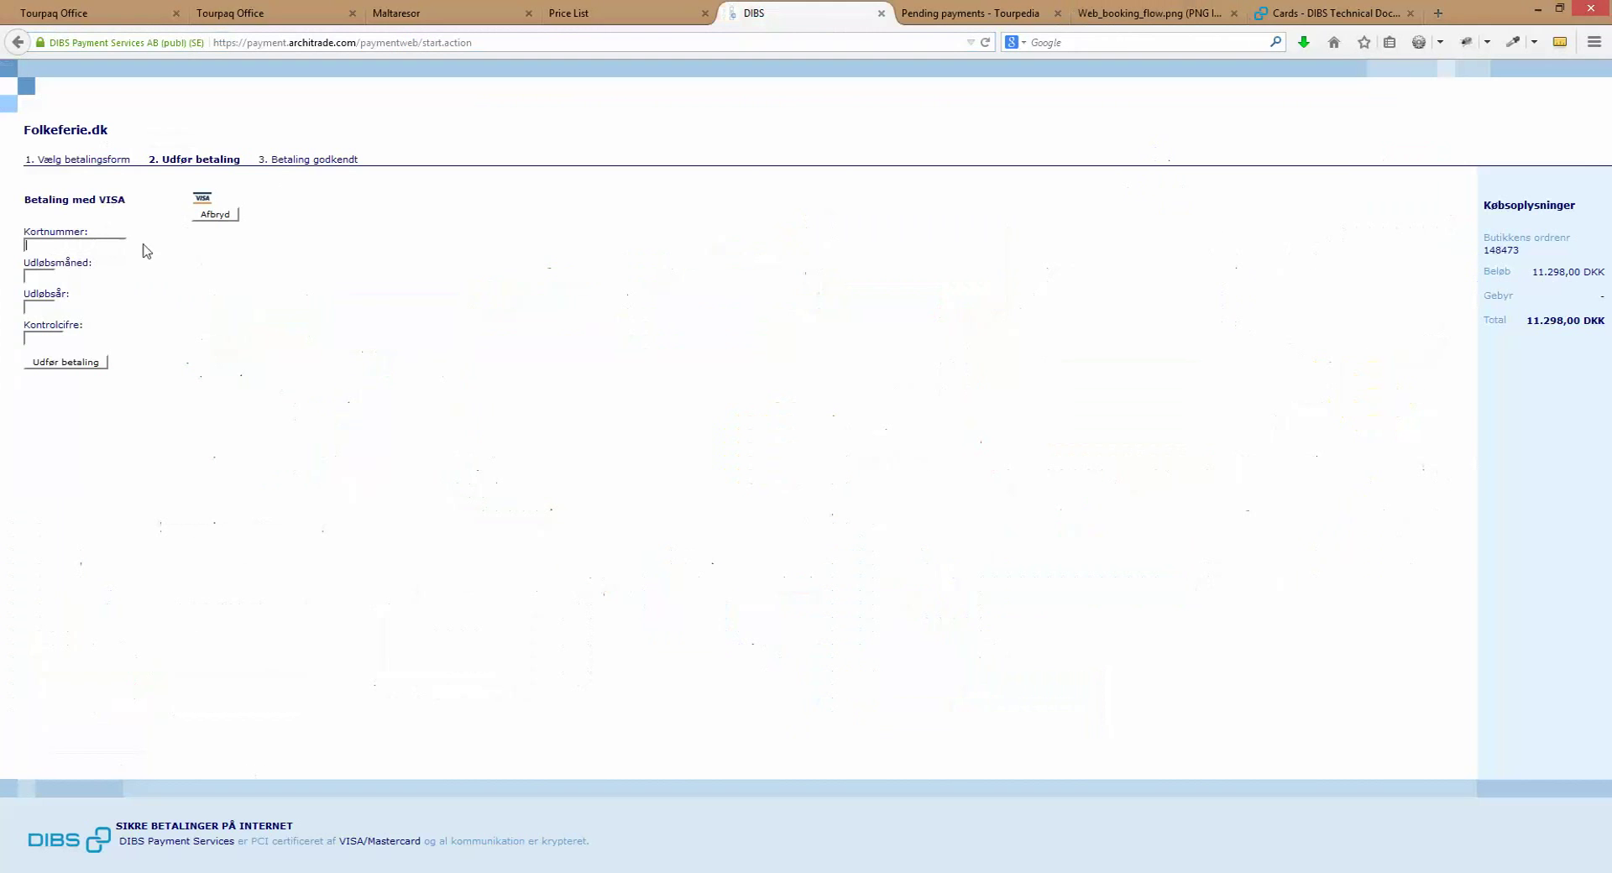
key("ctrl+v")
- Pay using the card's expiry month, expiry year and control digits, and continue to the receipt despite the unencrypted connection
left_click(33, 275)
type("0624684")
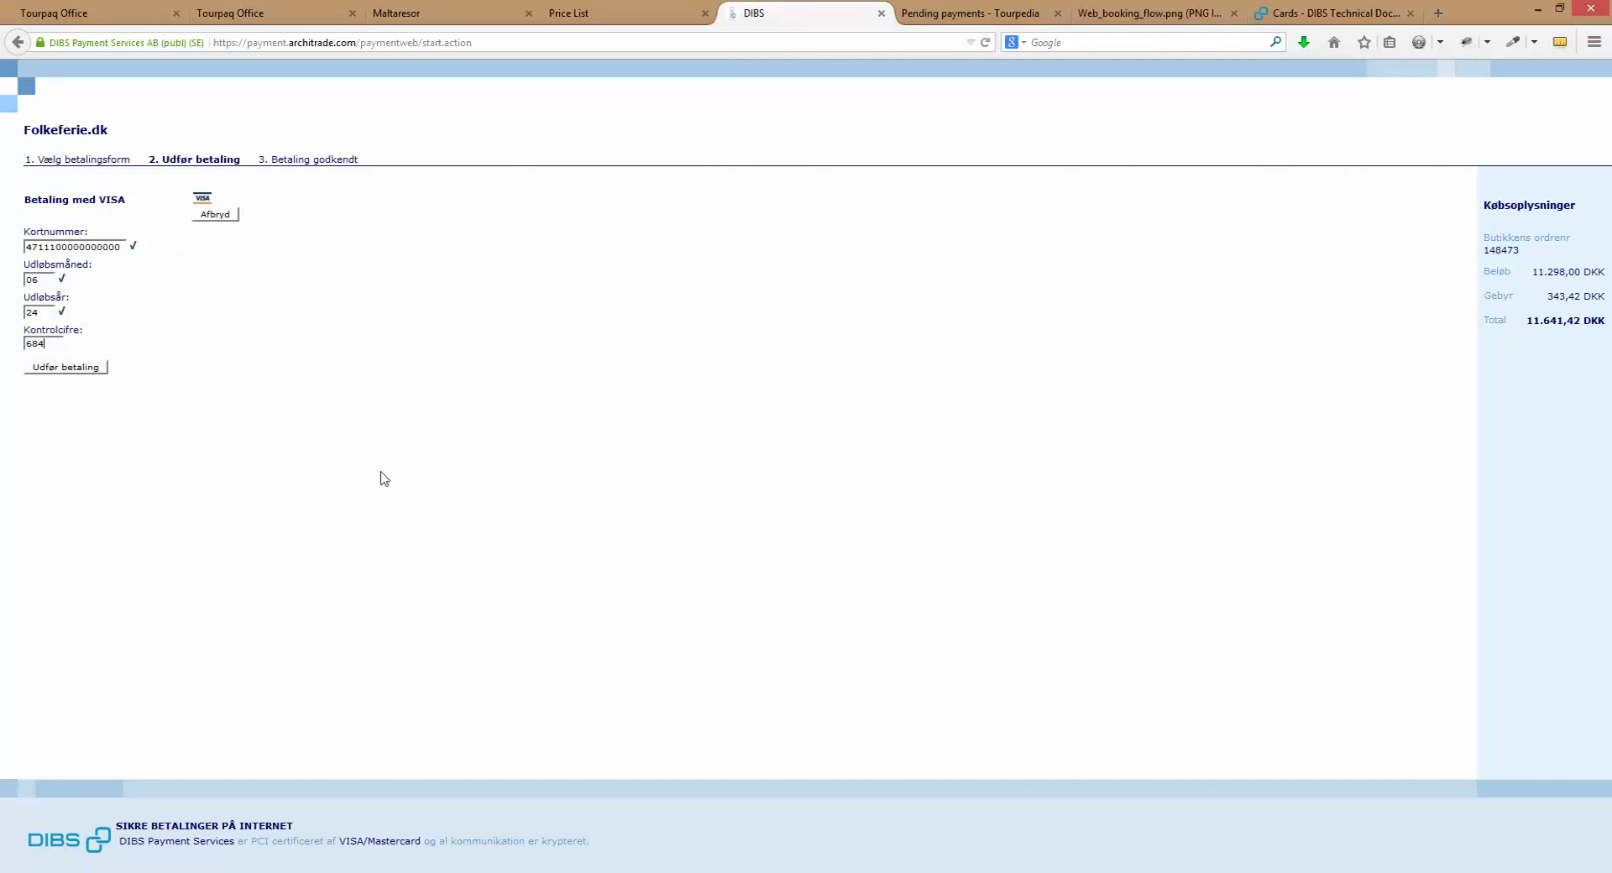
left_click(84, 374)
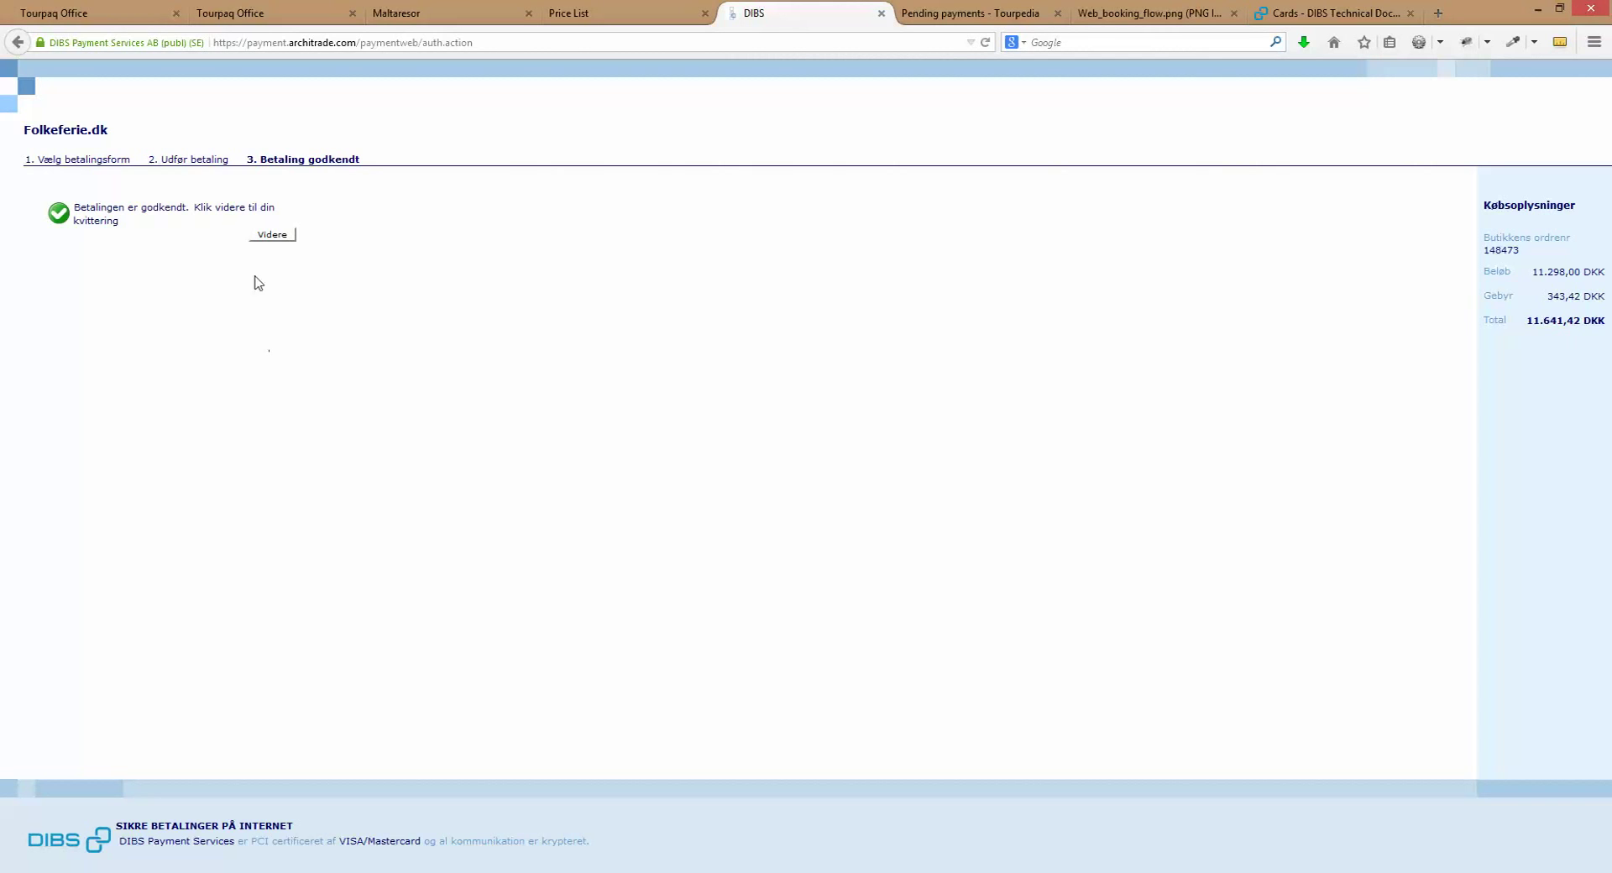
left_click(294, 241)
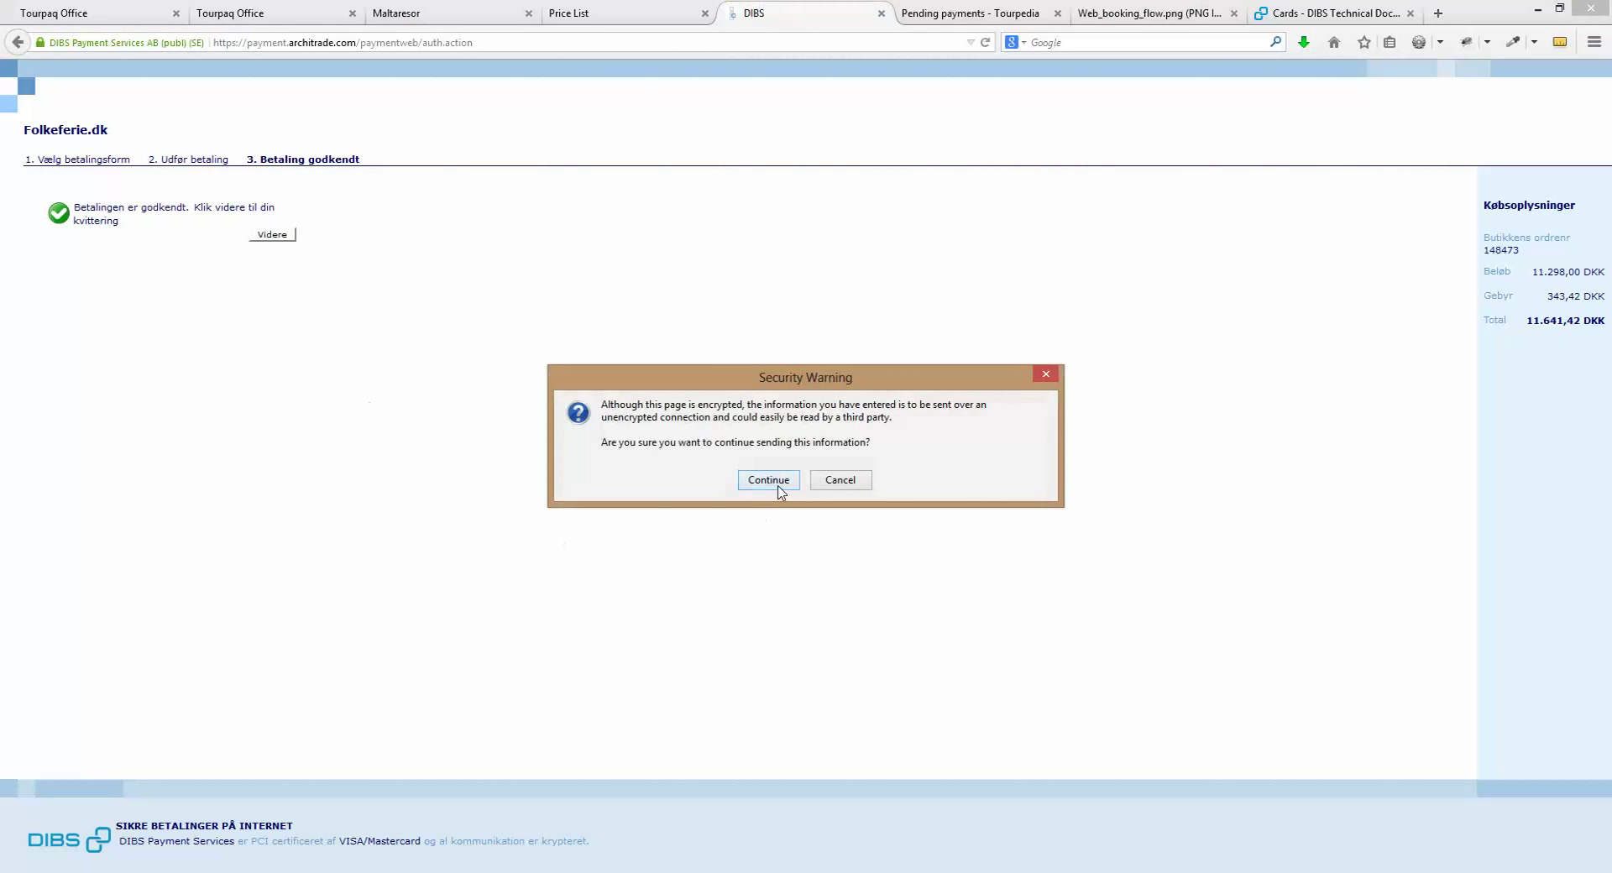
key("Return")
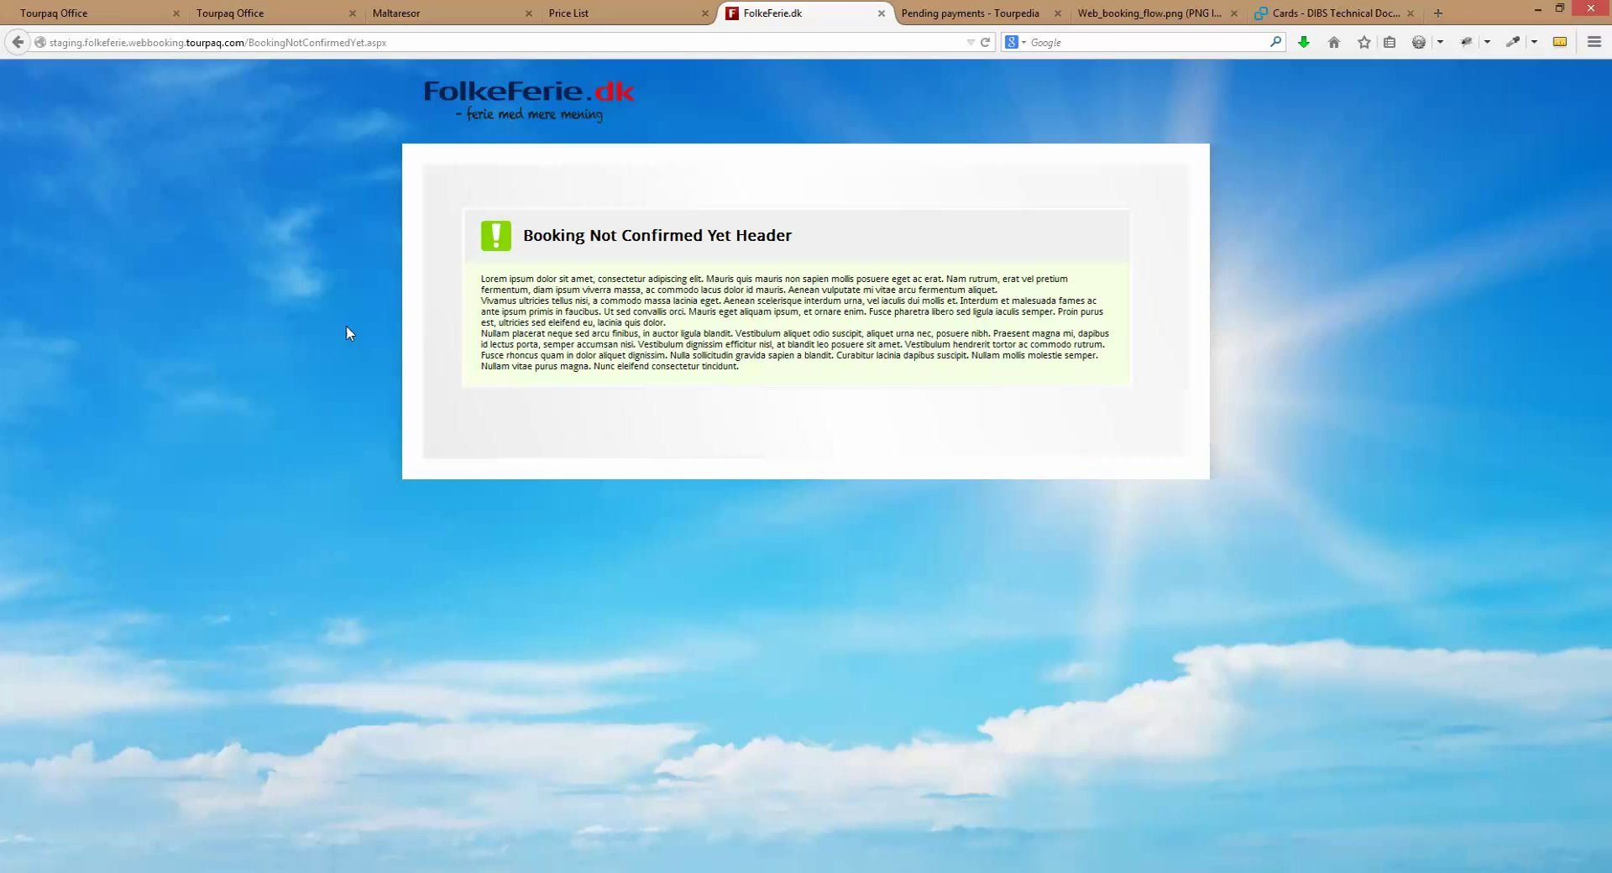
- Switch to the Tourpaq Office bookings page, reload it and log in with the prefilled account
left_click(265, 14)
left_click(486, 49)
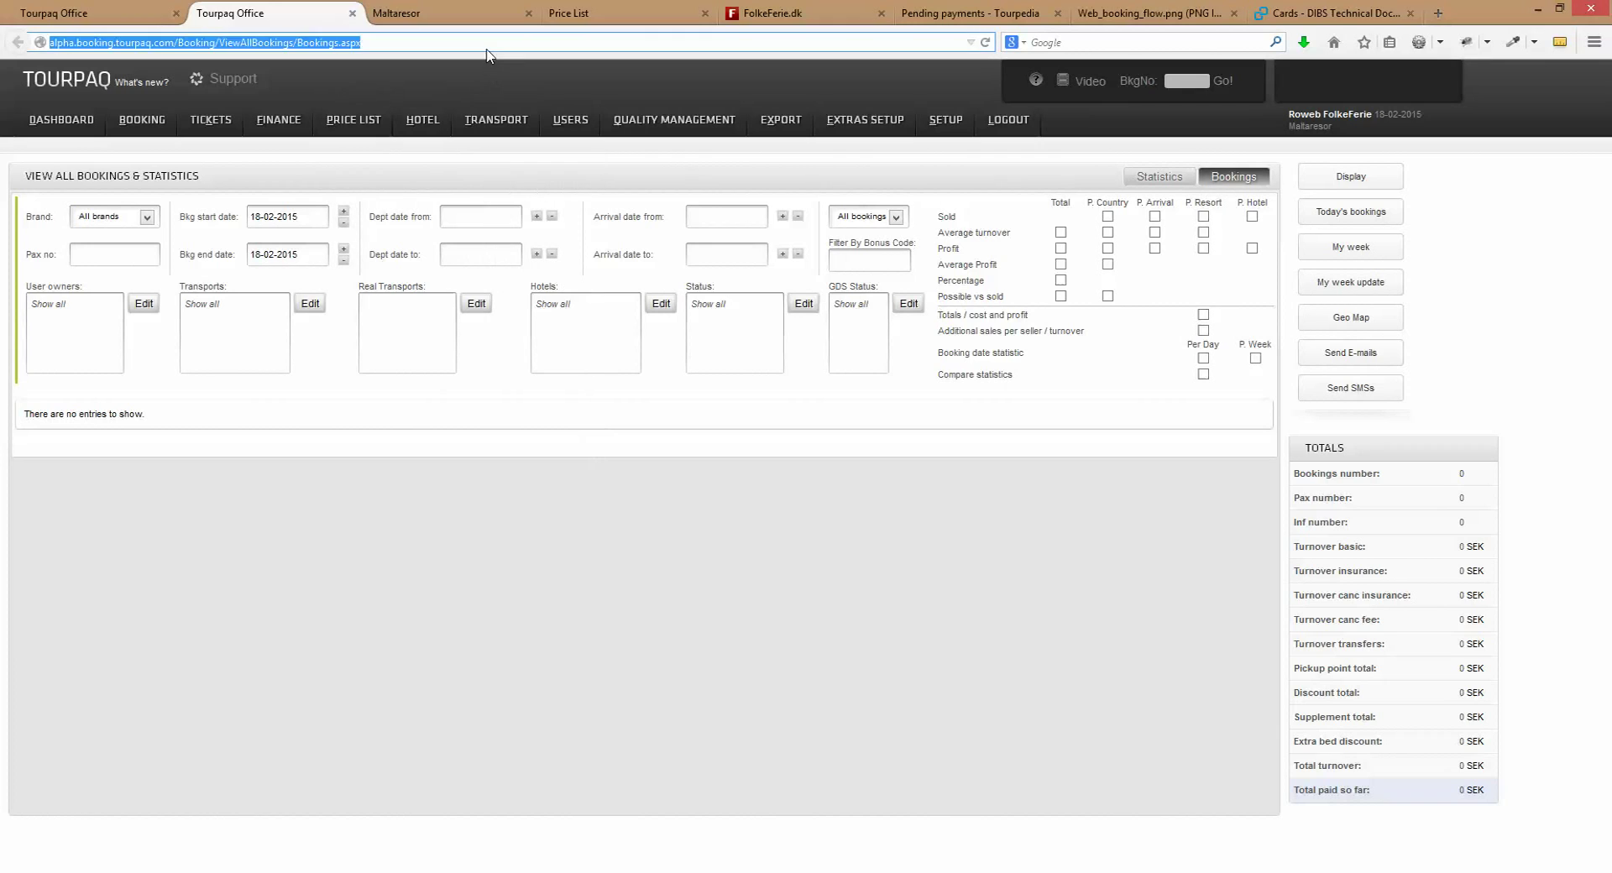
key("Return")
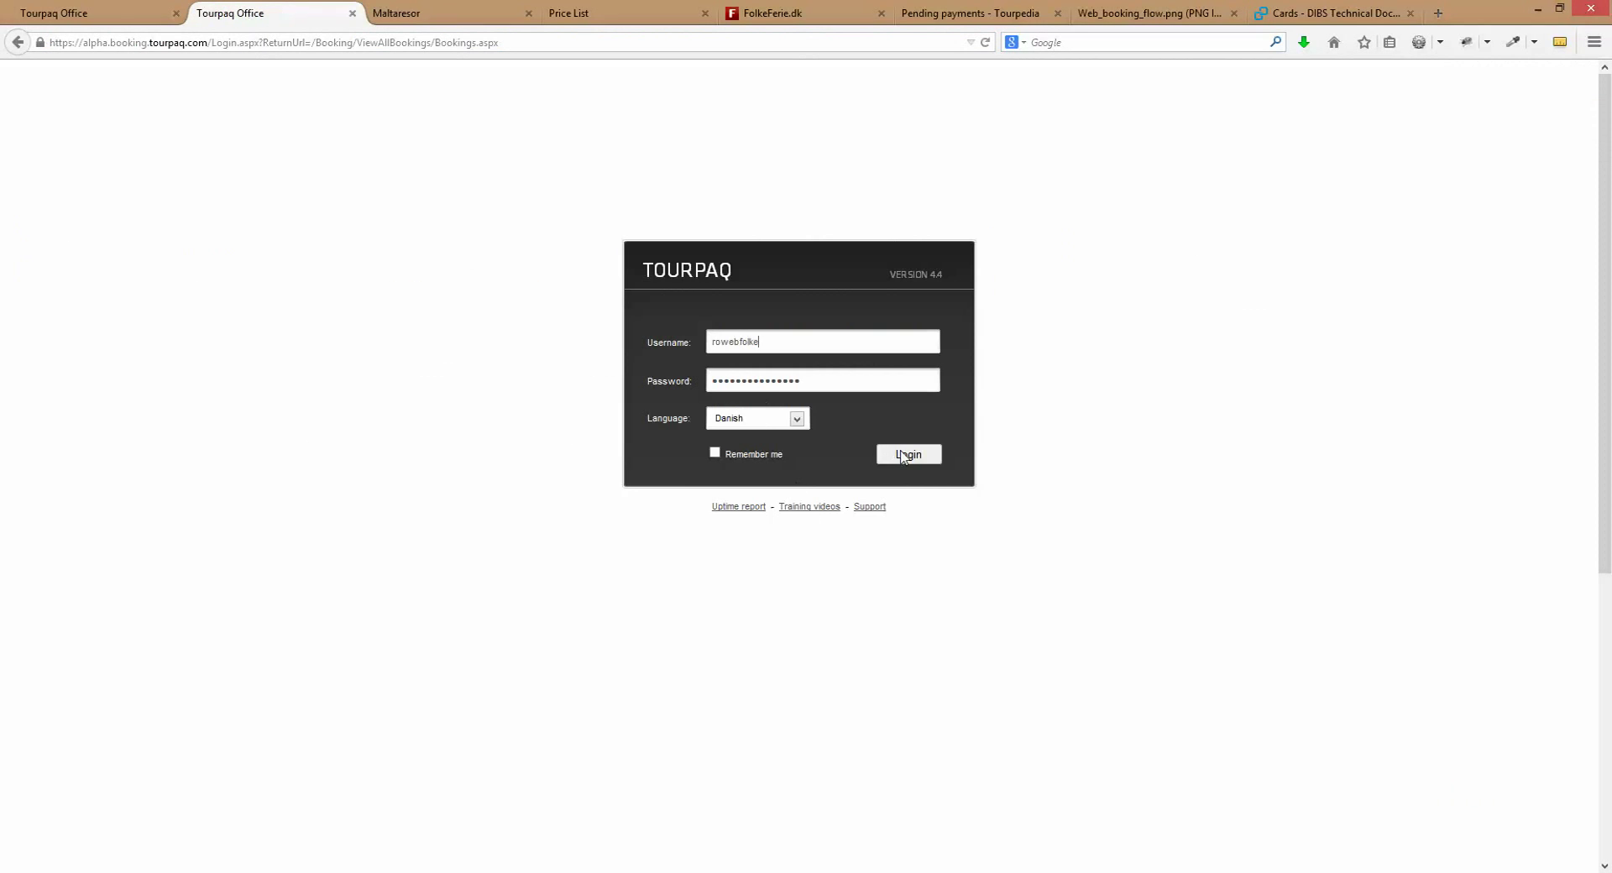
left_click(901, 456)
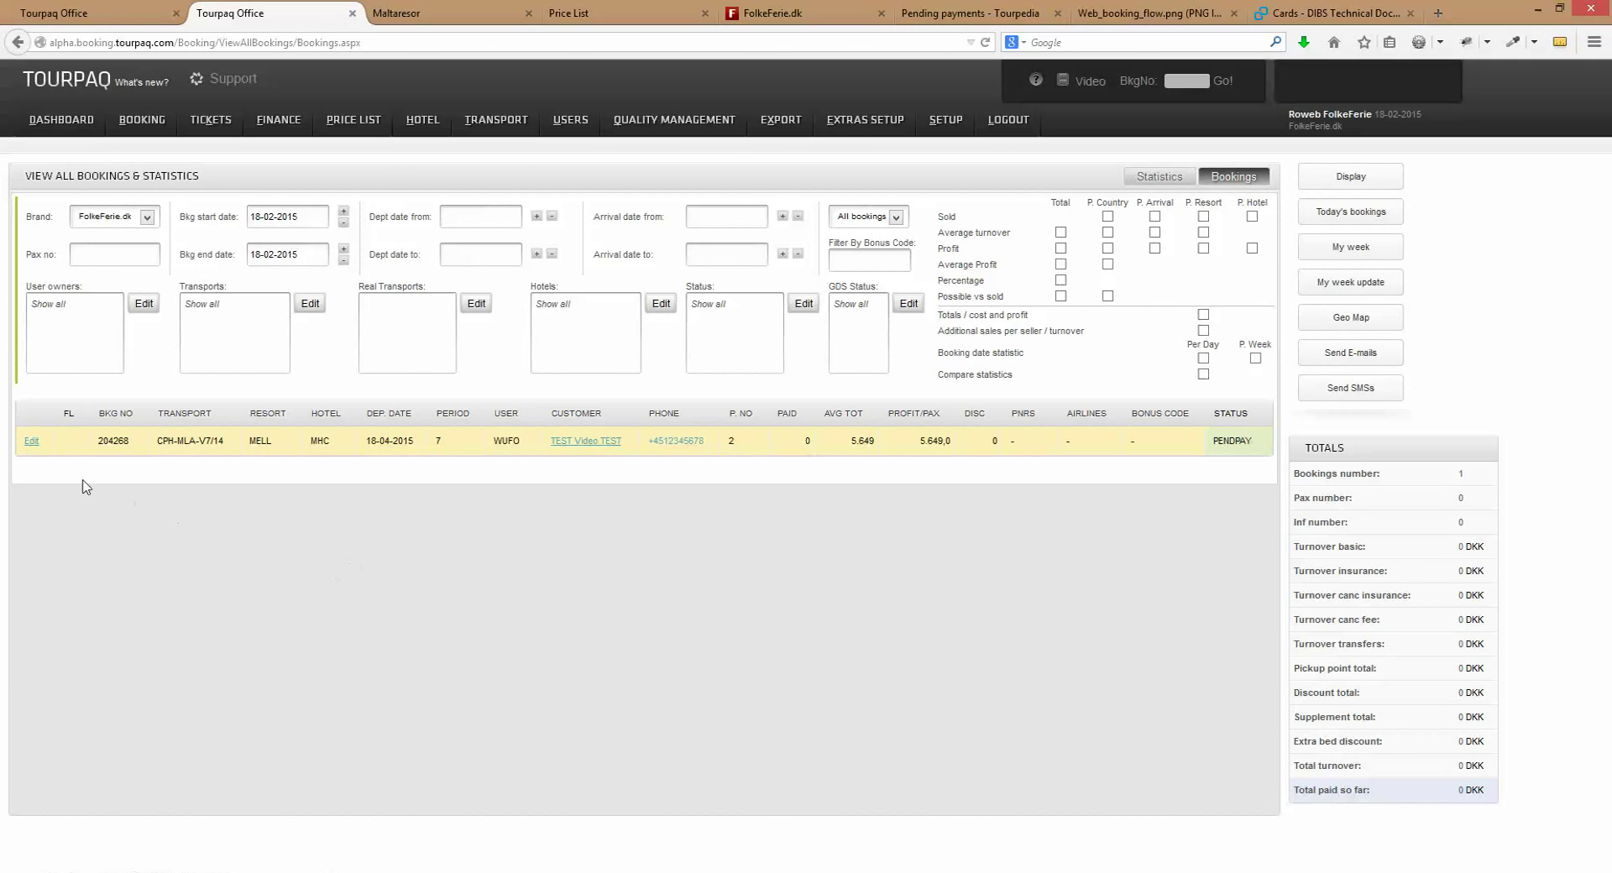
- Open the new PENDPAY booking in a separate tab and review the house choice in its internal comment
middle_click(30, 443)
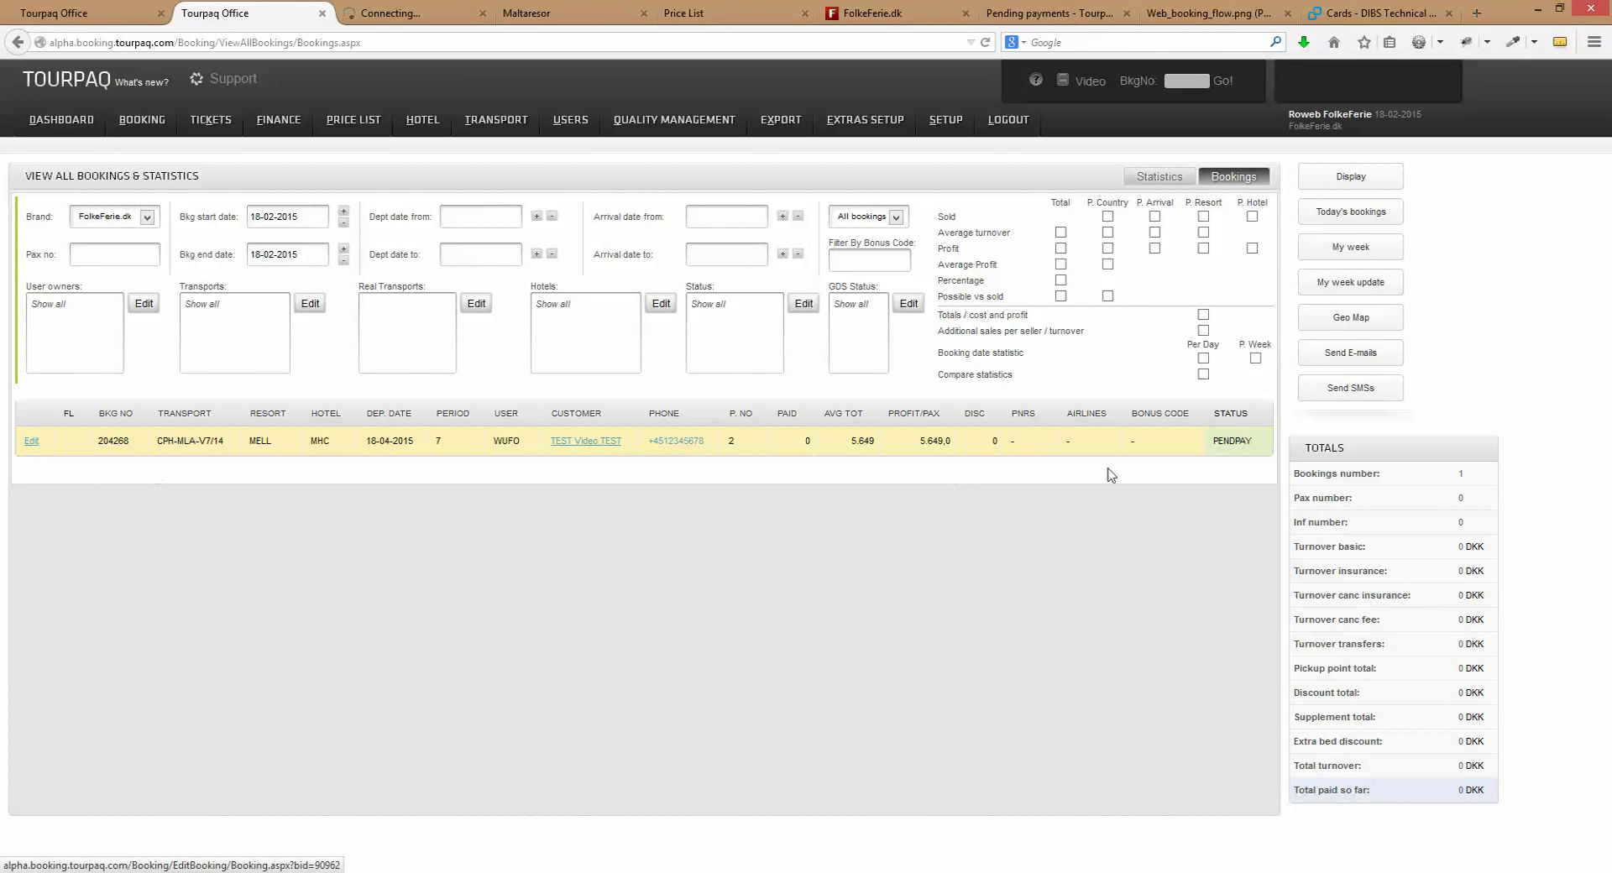
left_click(411, 13)
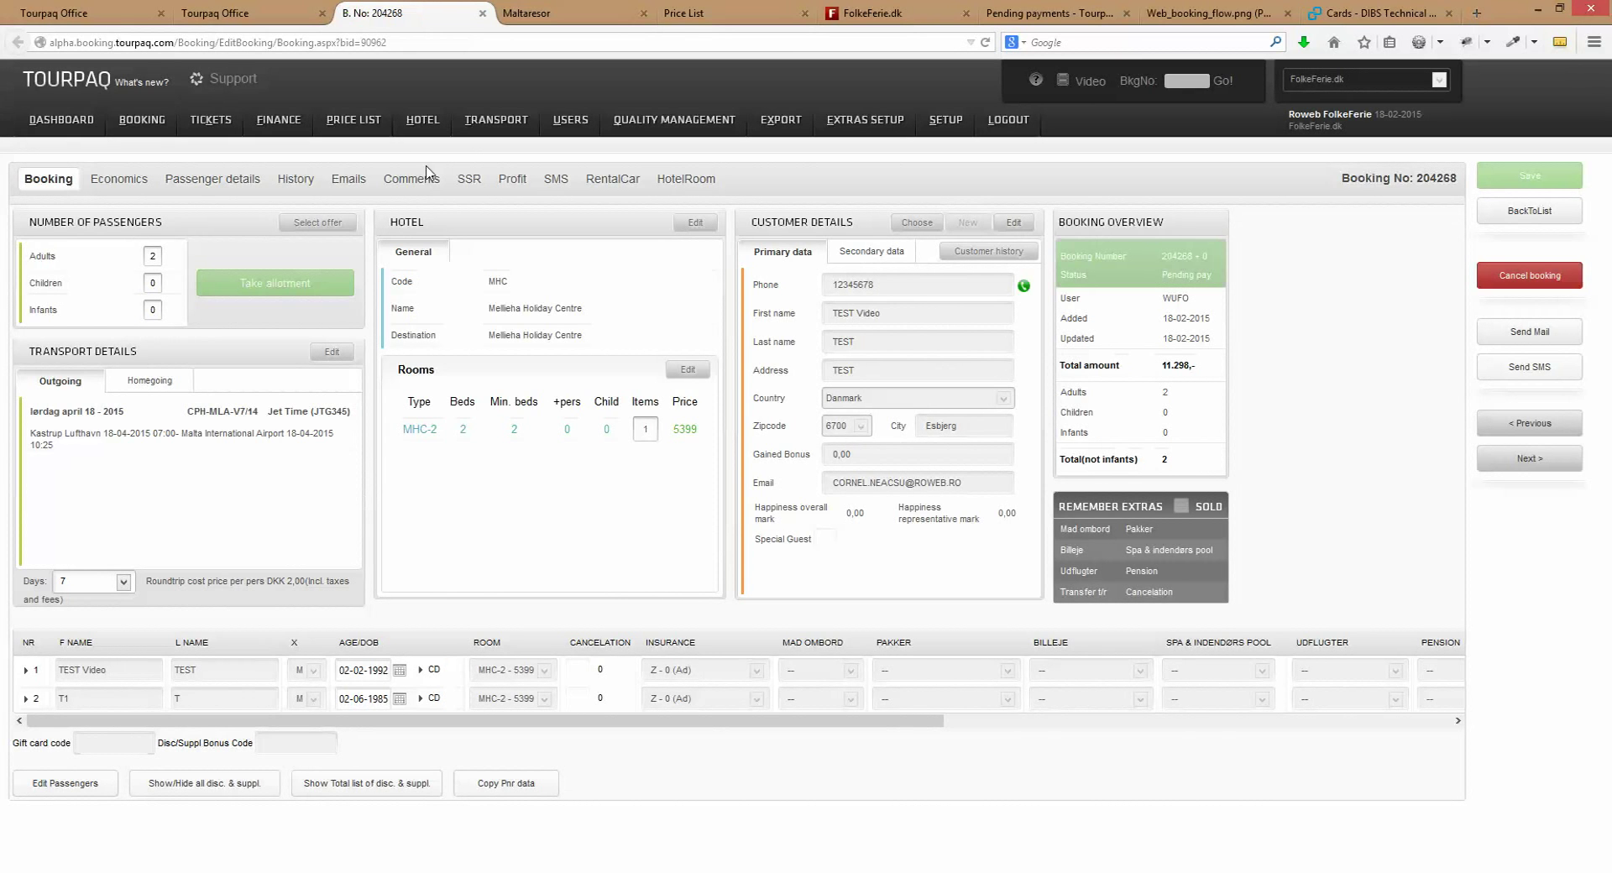
left_click(412, 180)
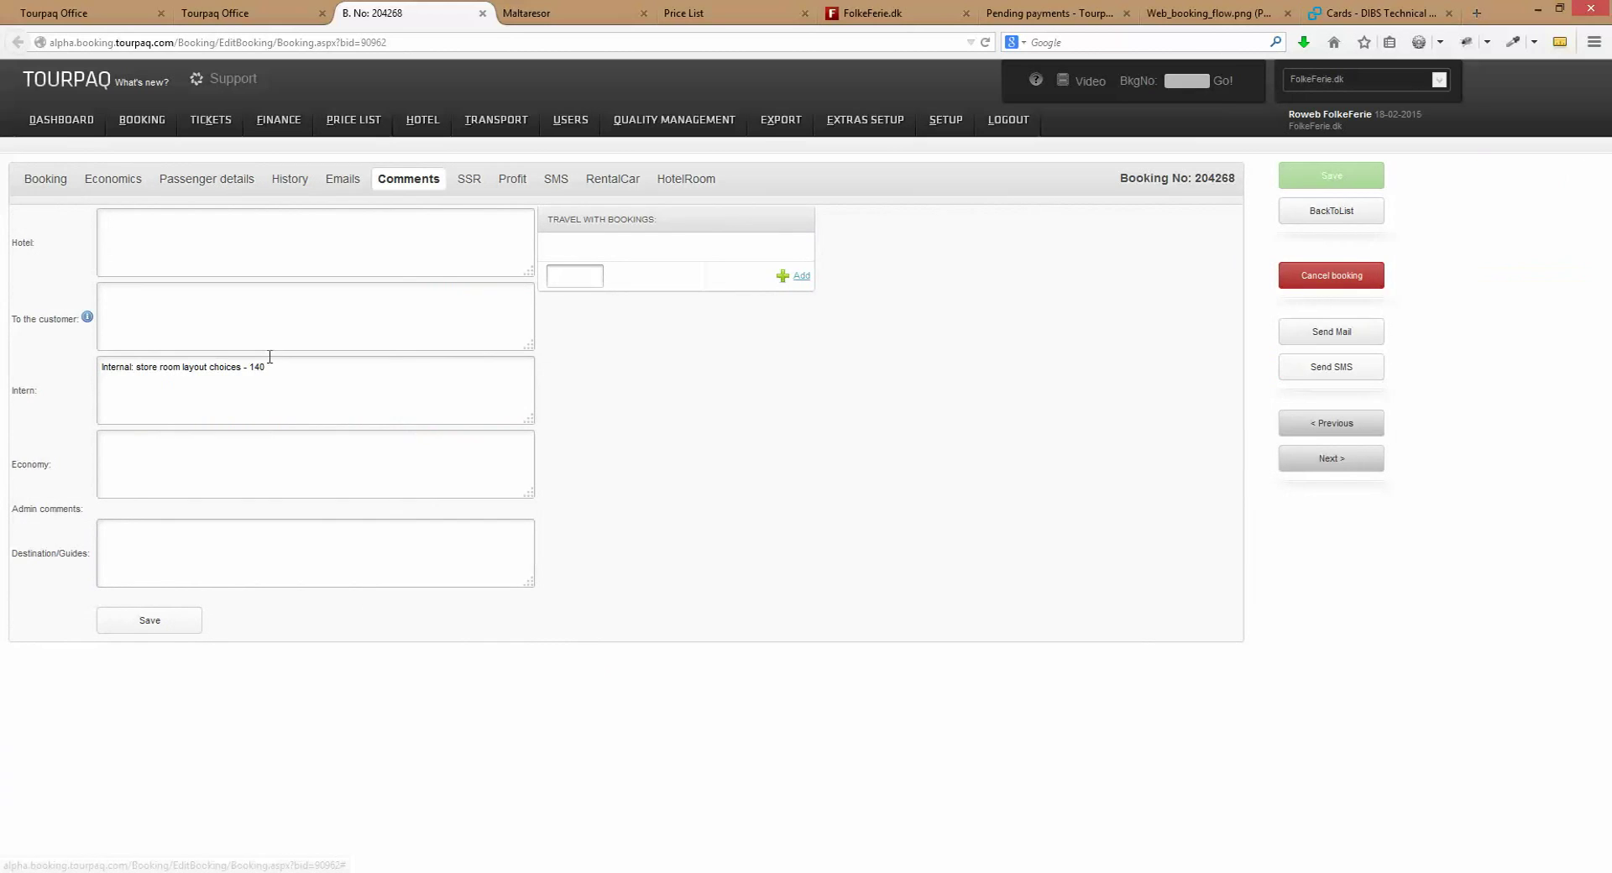
double_click(288, 367)
- Check house 140 on the booking's hotel room map and return to the main booking details
left_click(684, 179)
left_click(149, 621)
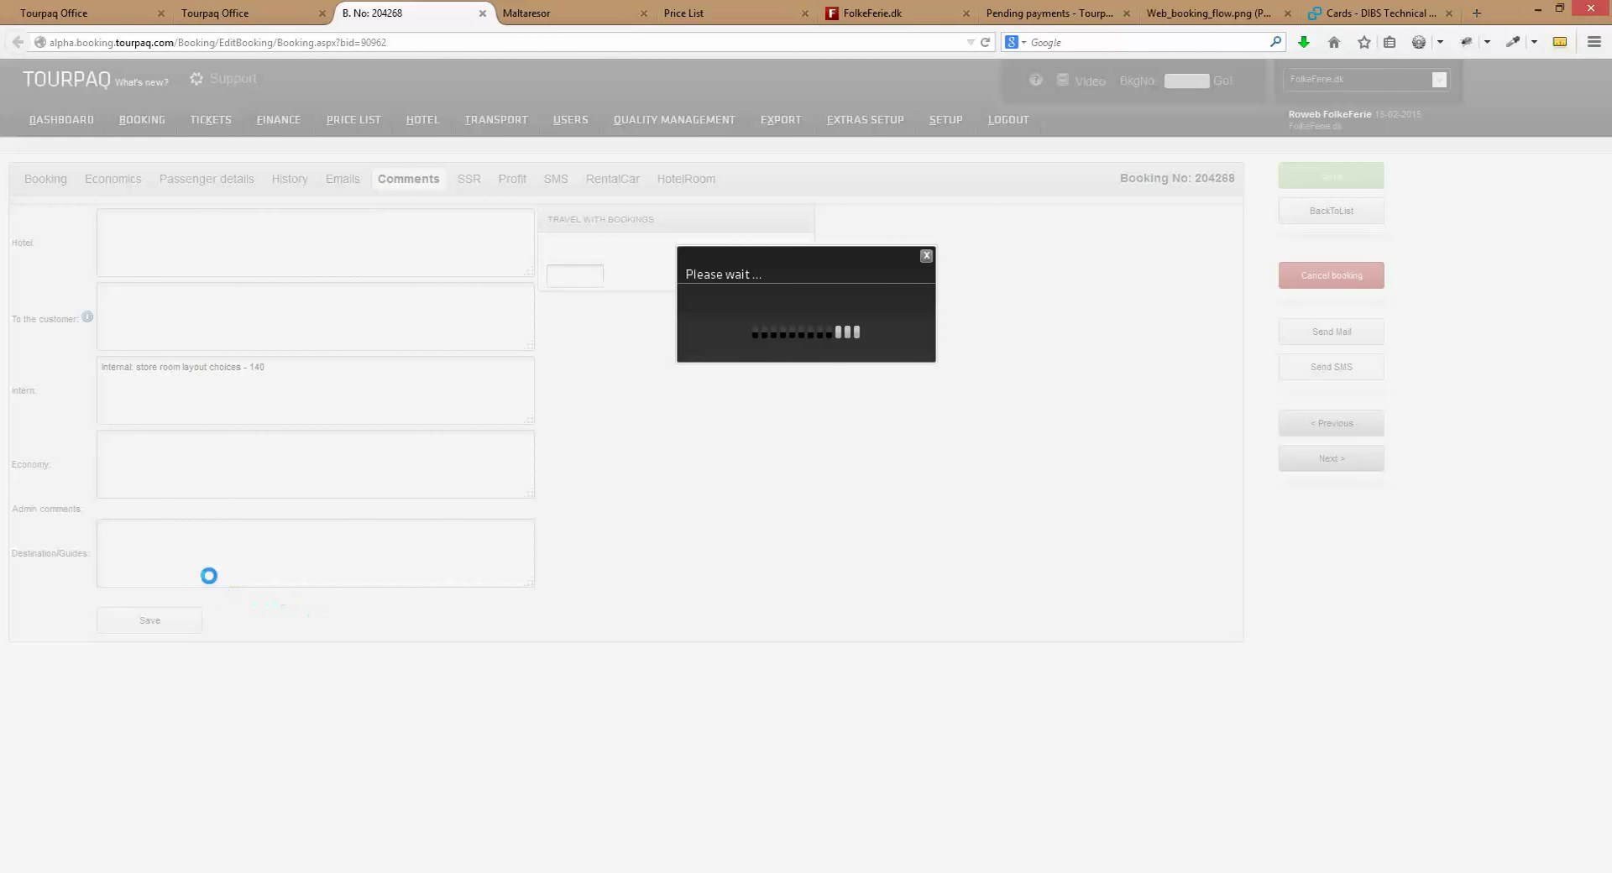
mouse_move(343, 727)
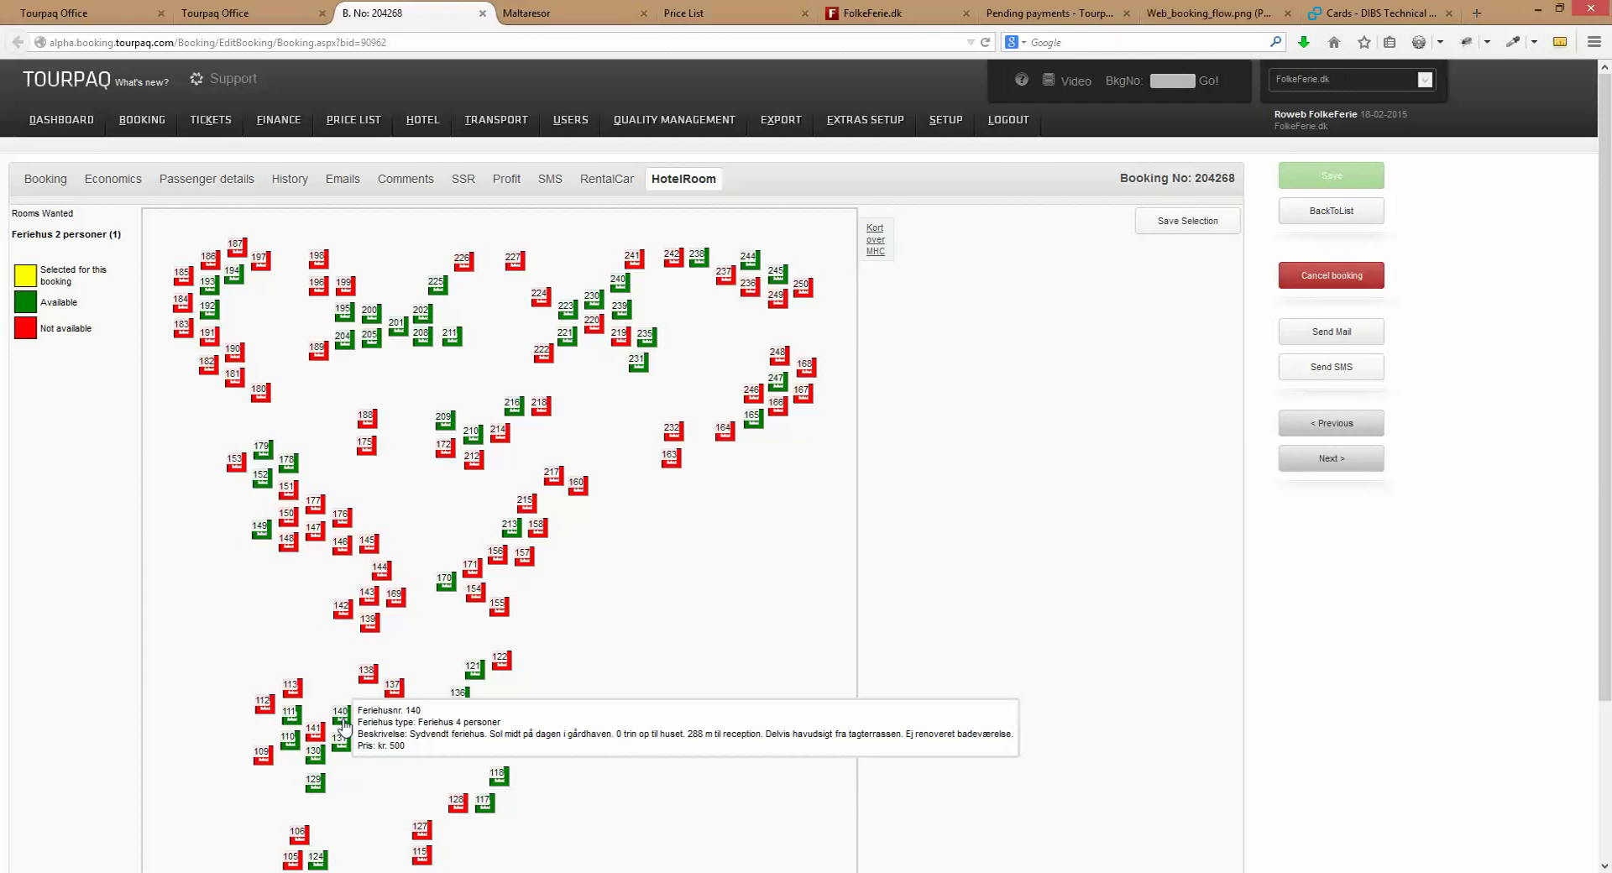
left_click(59, 185)
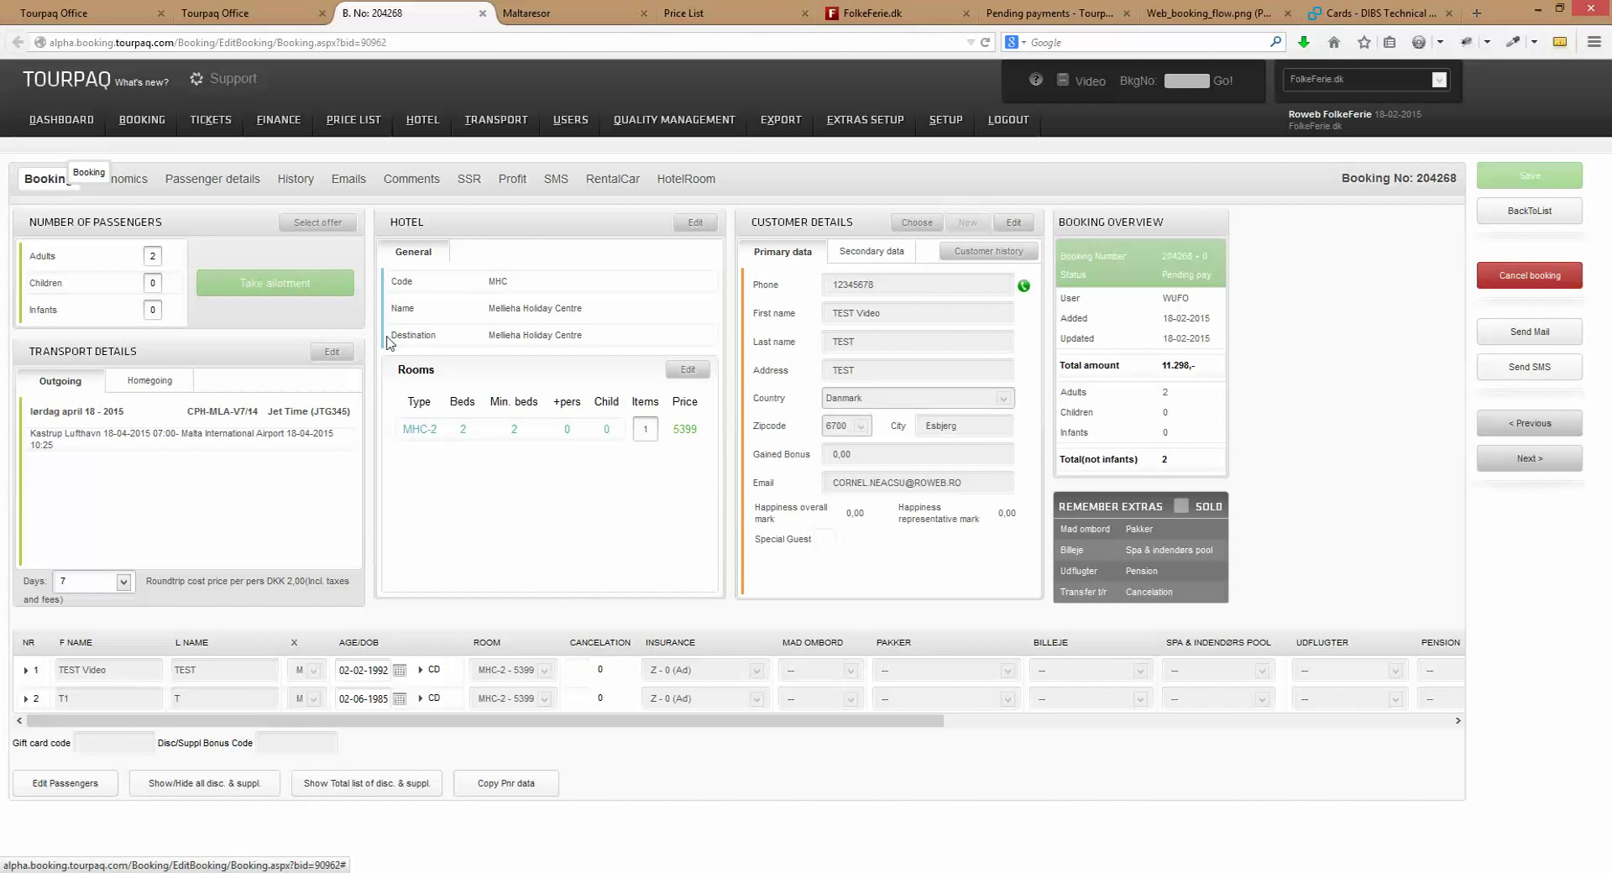
- Reload the Tourpaq Office dashboard to check the Refund money warnings
left_click(93, 13)
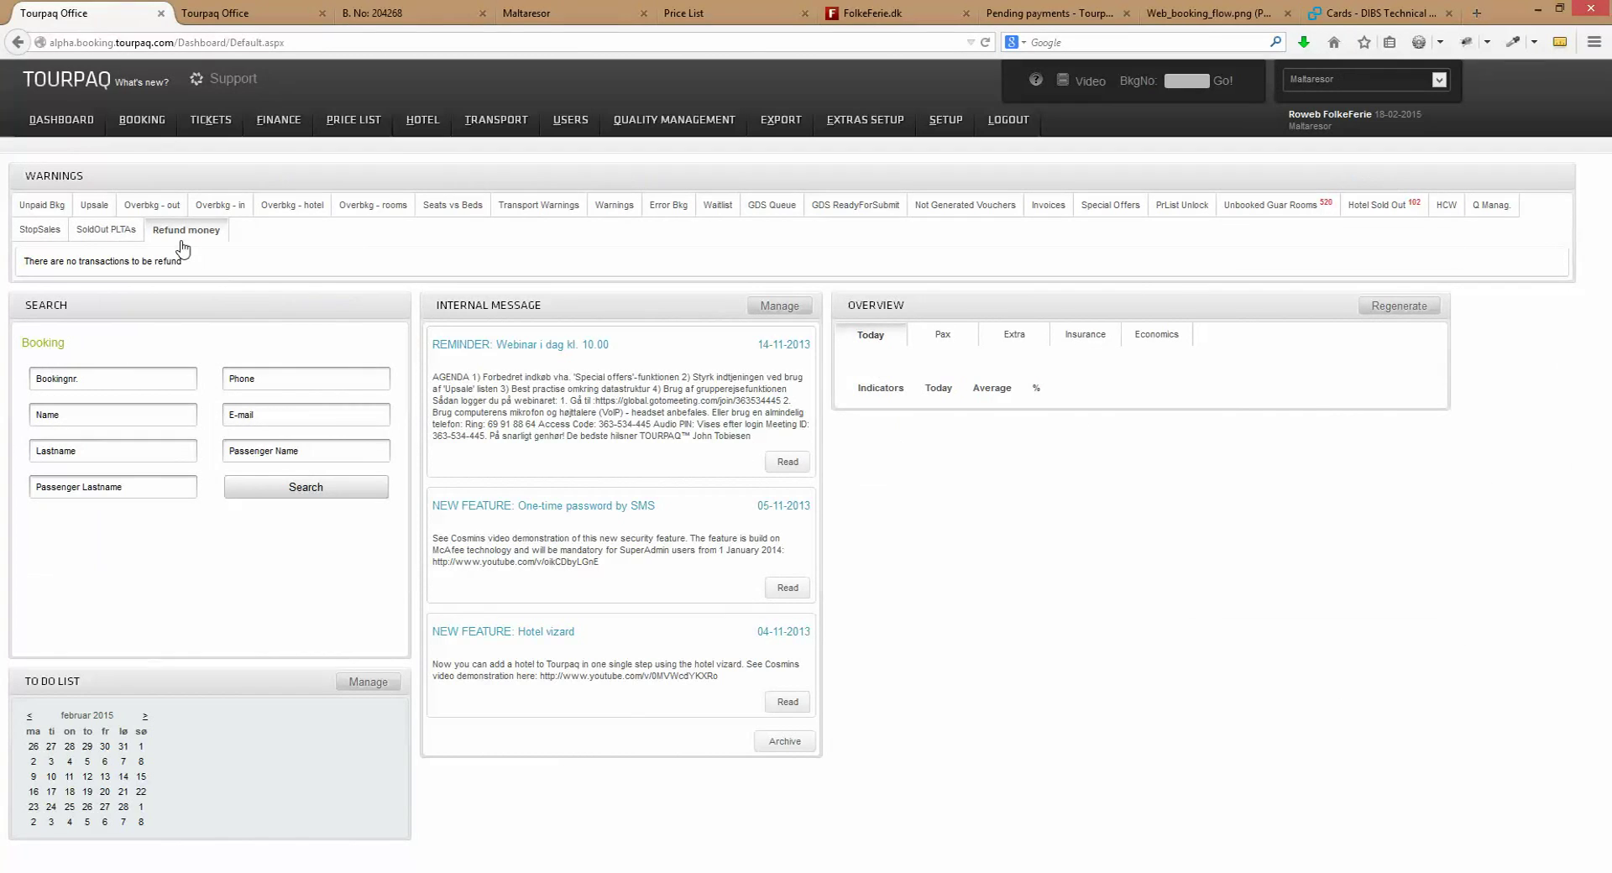
left_click(319, 46)
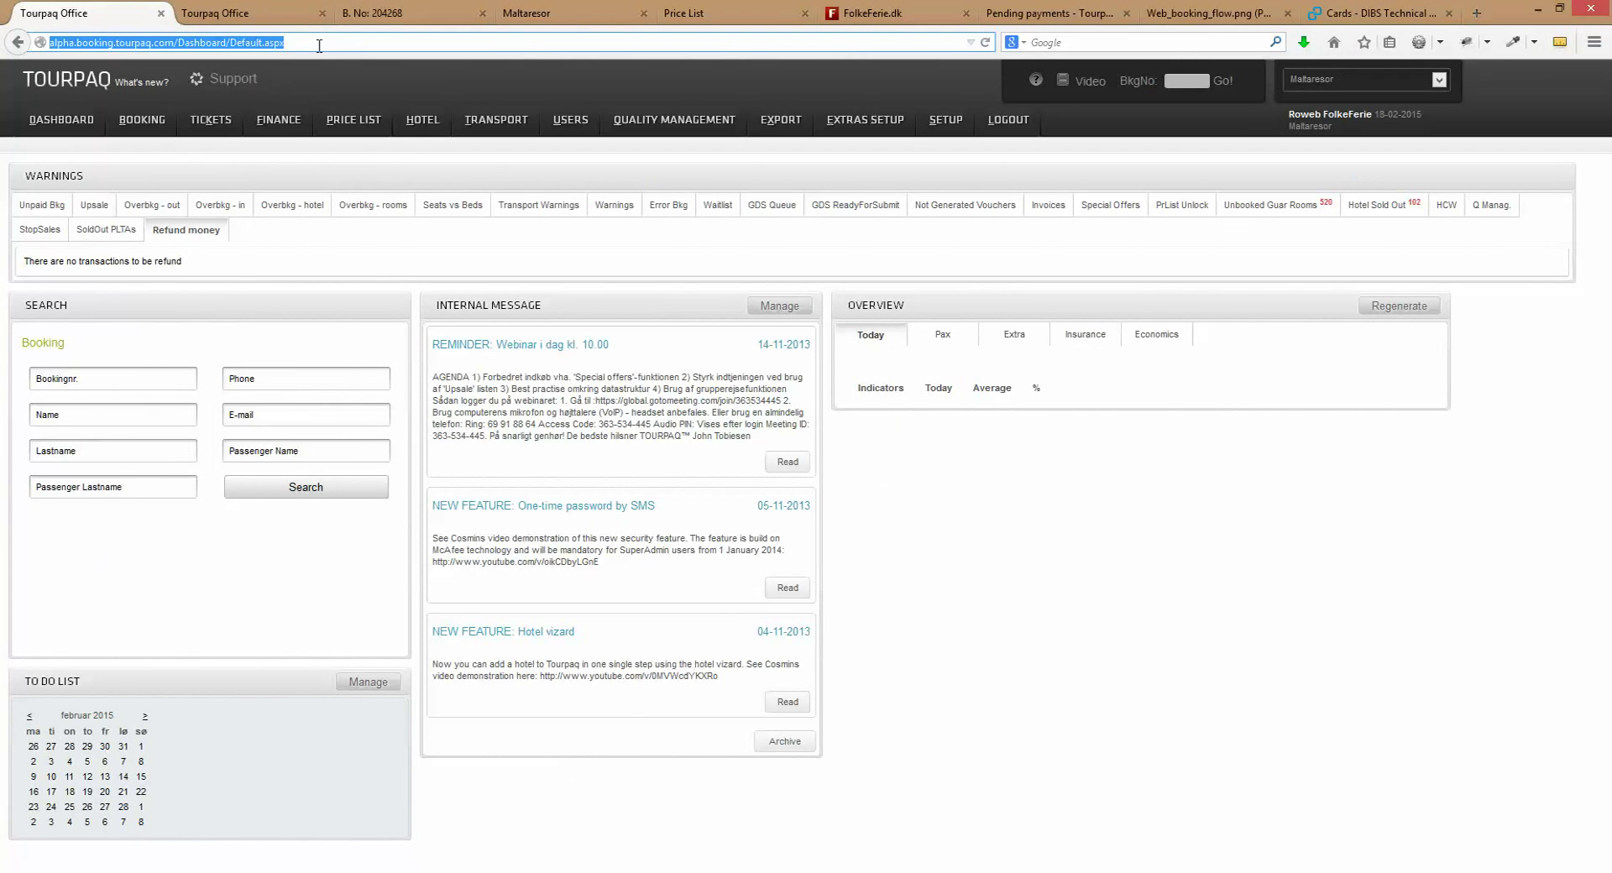
key("Return")
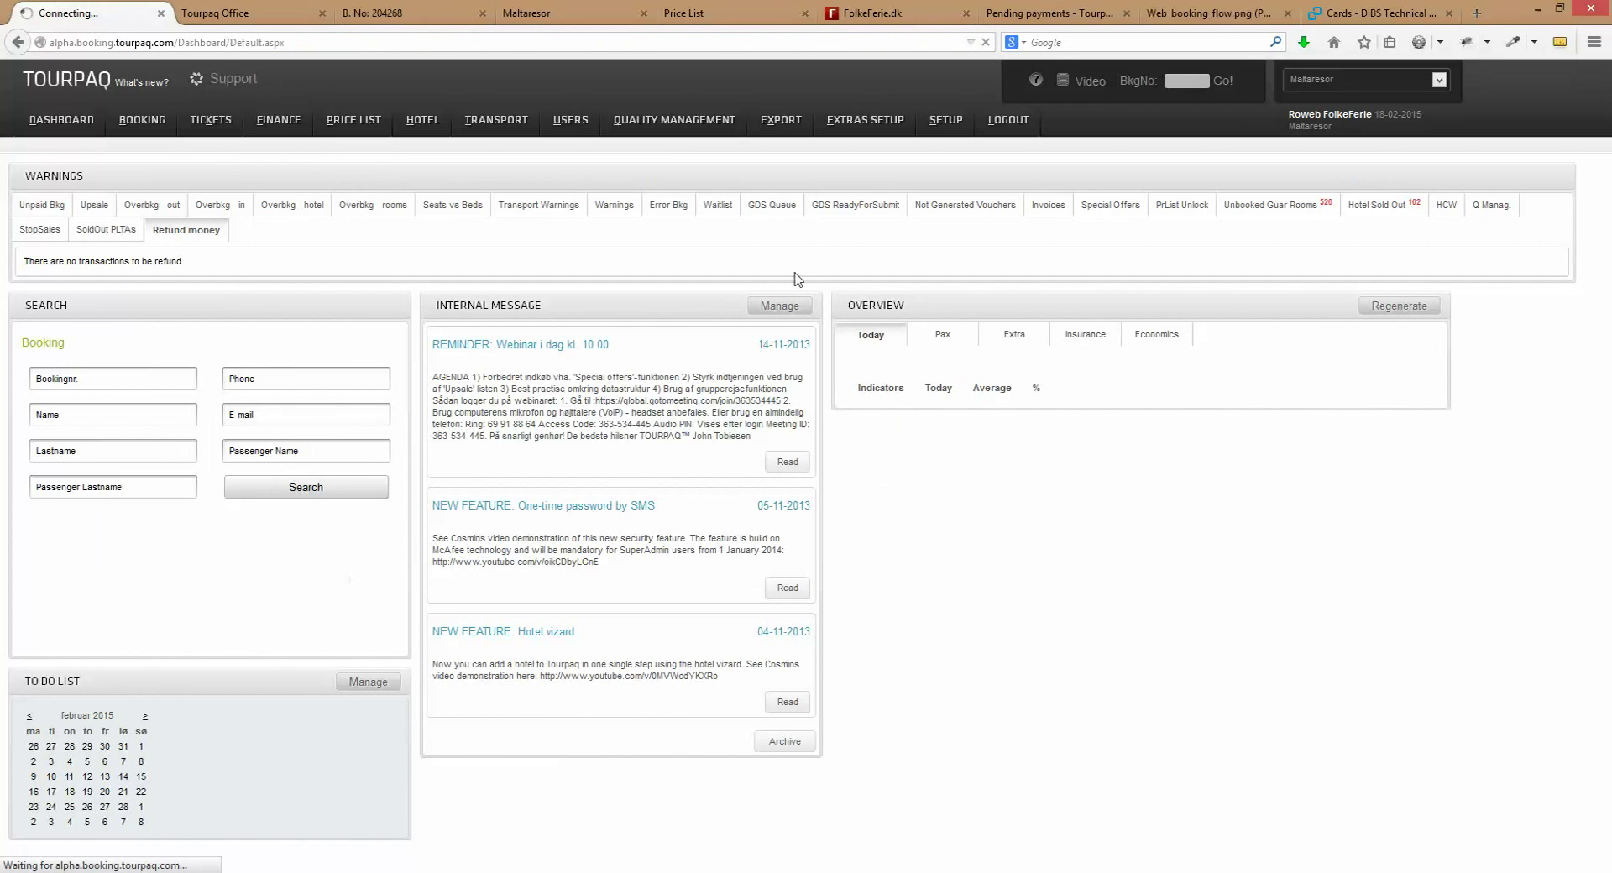
- Open the history of the other test booking for Corinthia San George and examine the TOURPAQ_Service entry
left_click(411, 13)
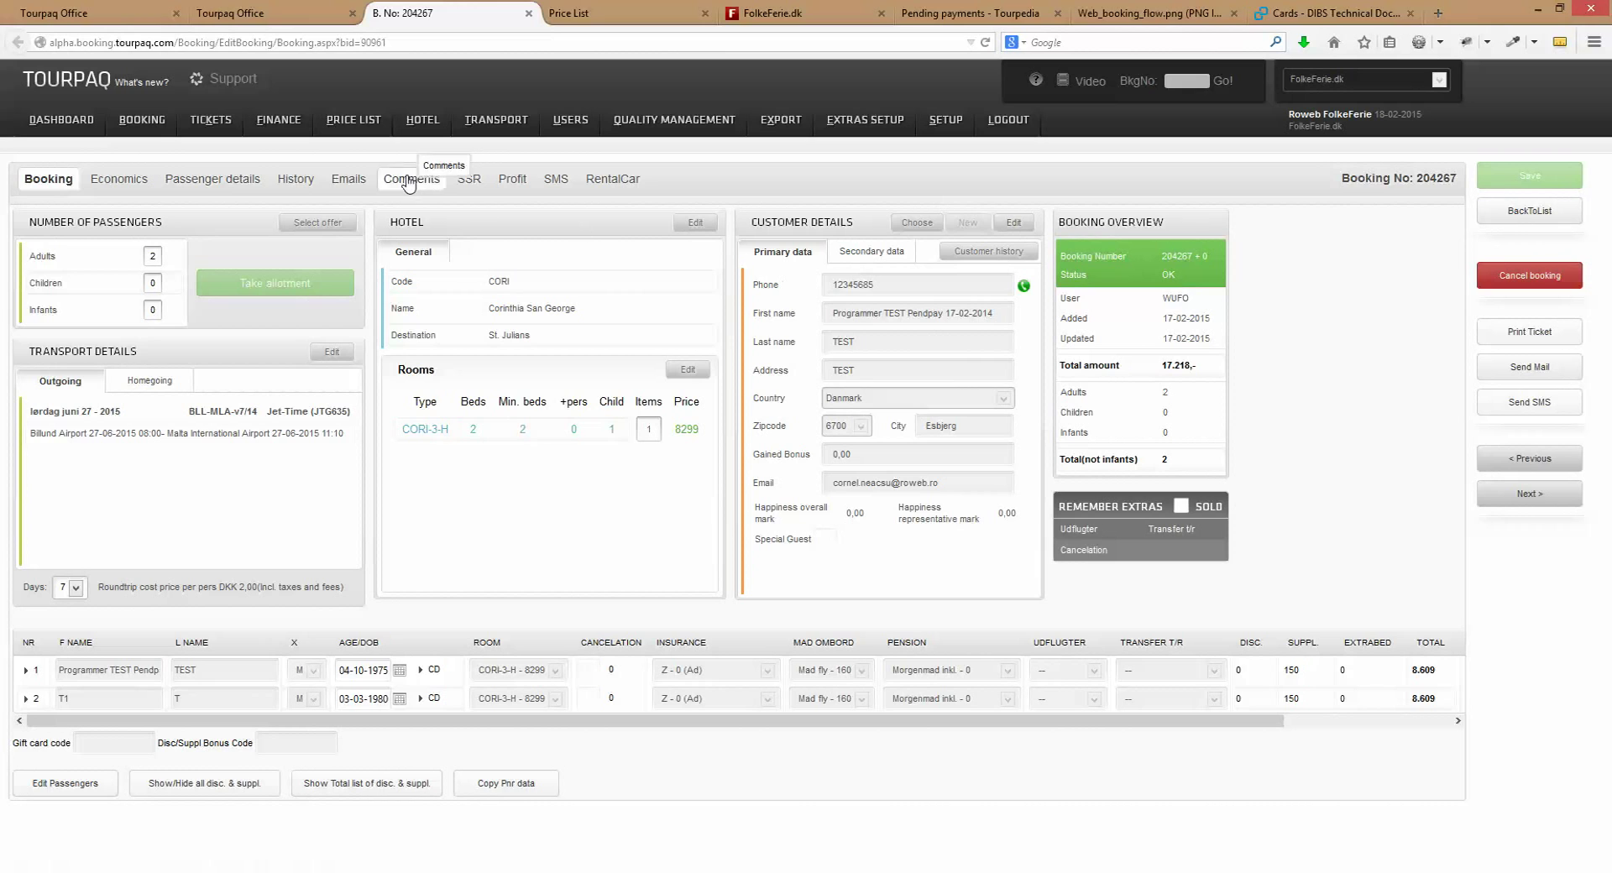
left_click(294, 181)
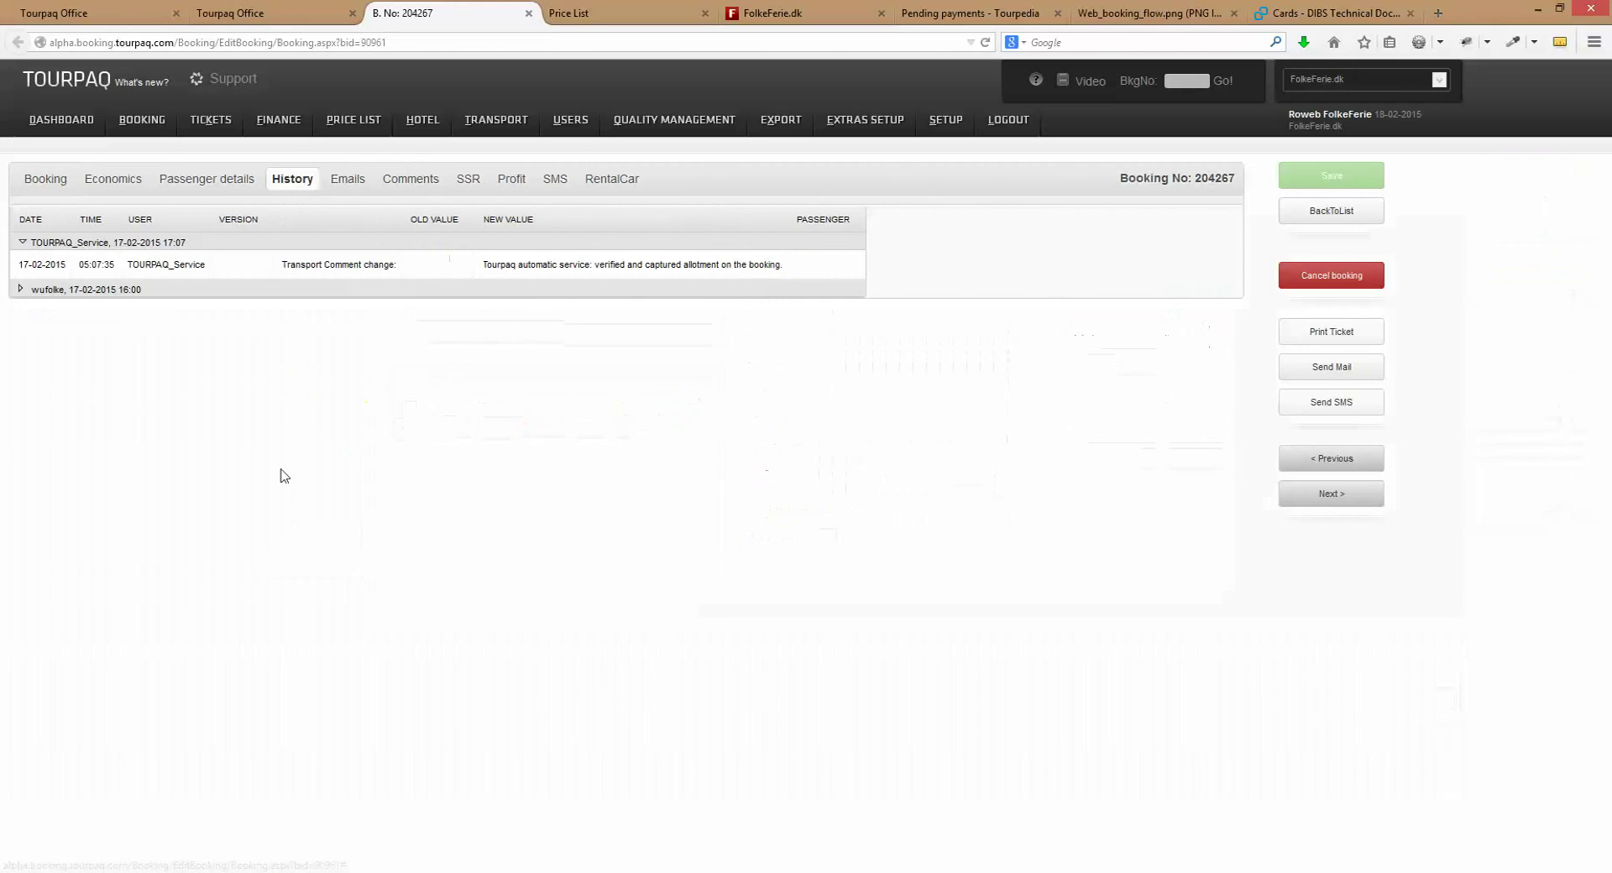
left_click_drag(130, 265, 206, 266)
- Expand the wufolke history group and examine the booking's original status change among its entries
left_click(31, 294)
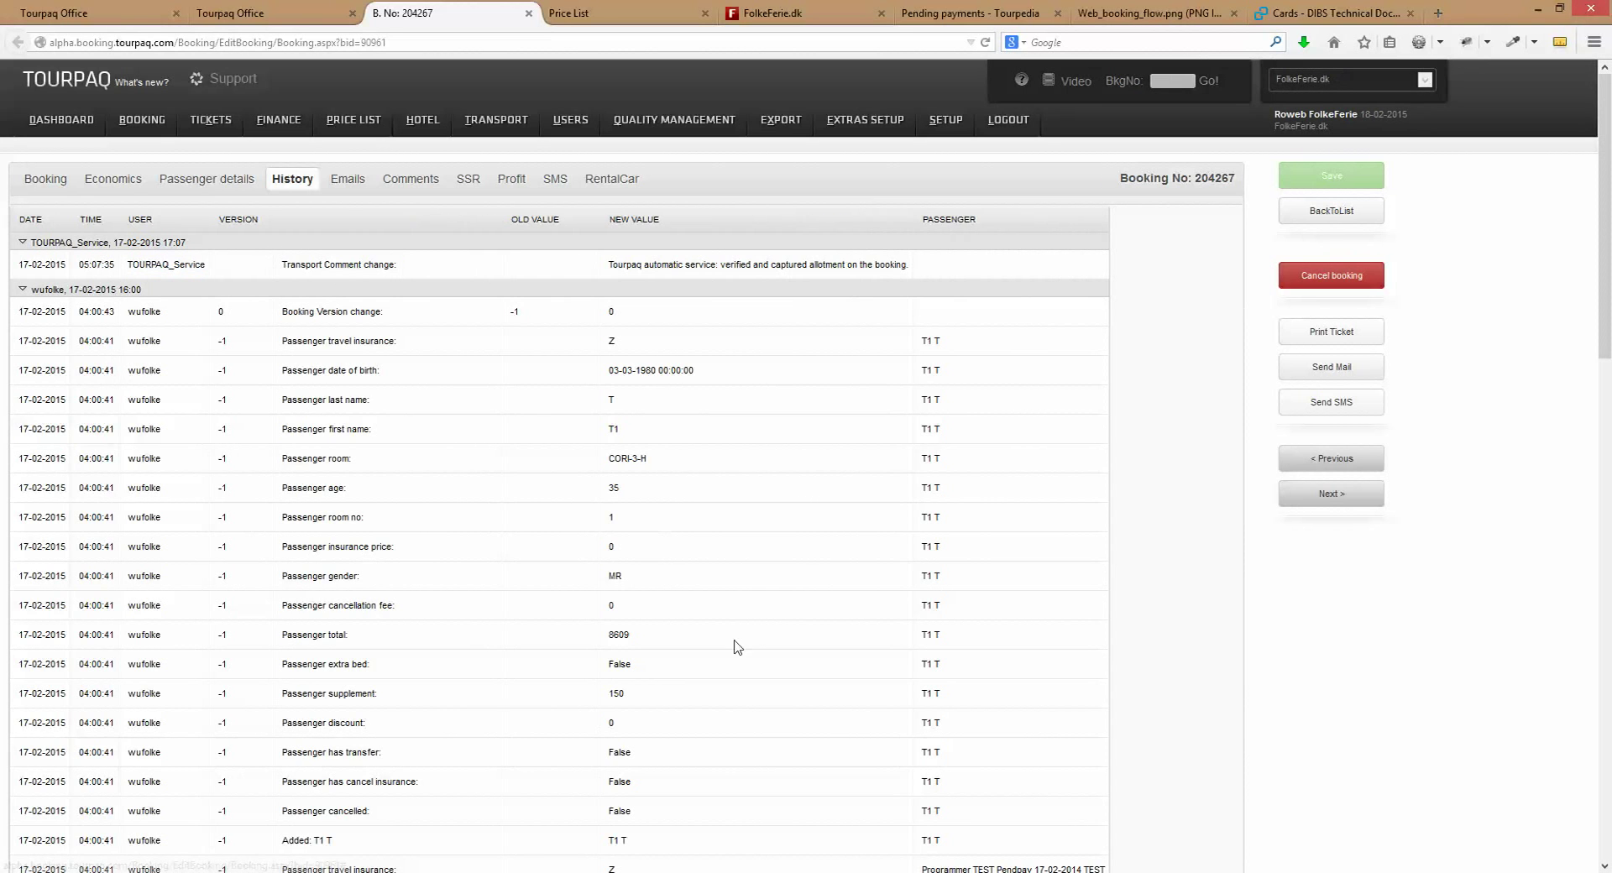
scroll(724, 662, "down", 10)
scroll(701, 693, "down", 9)
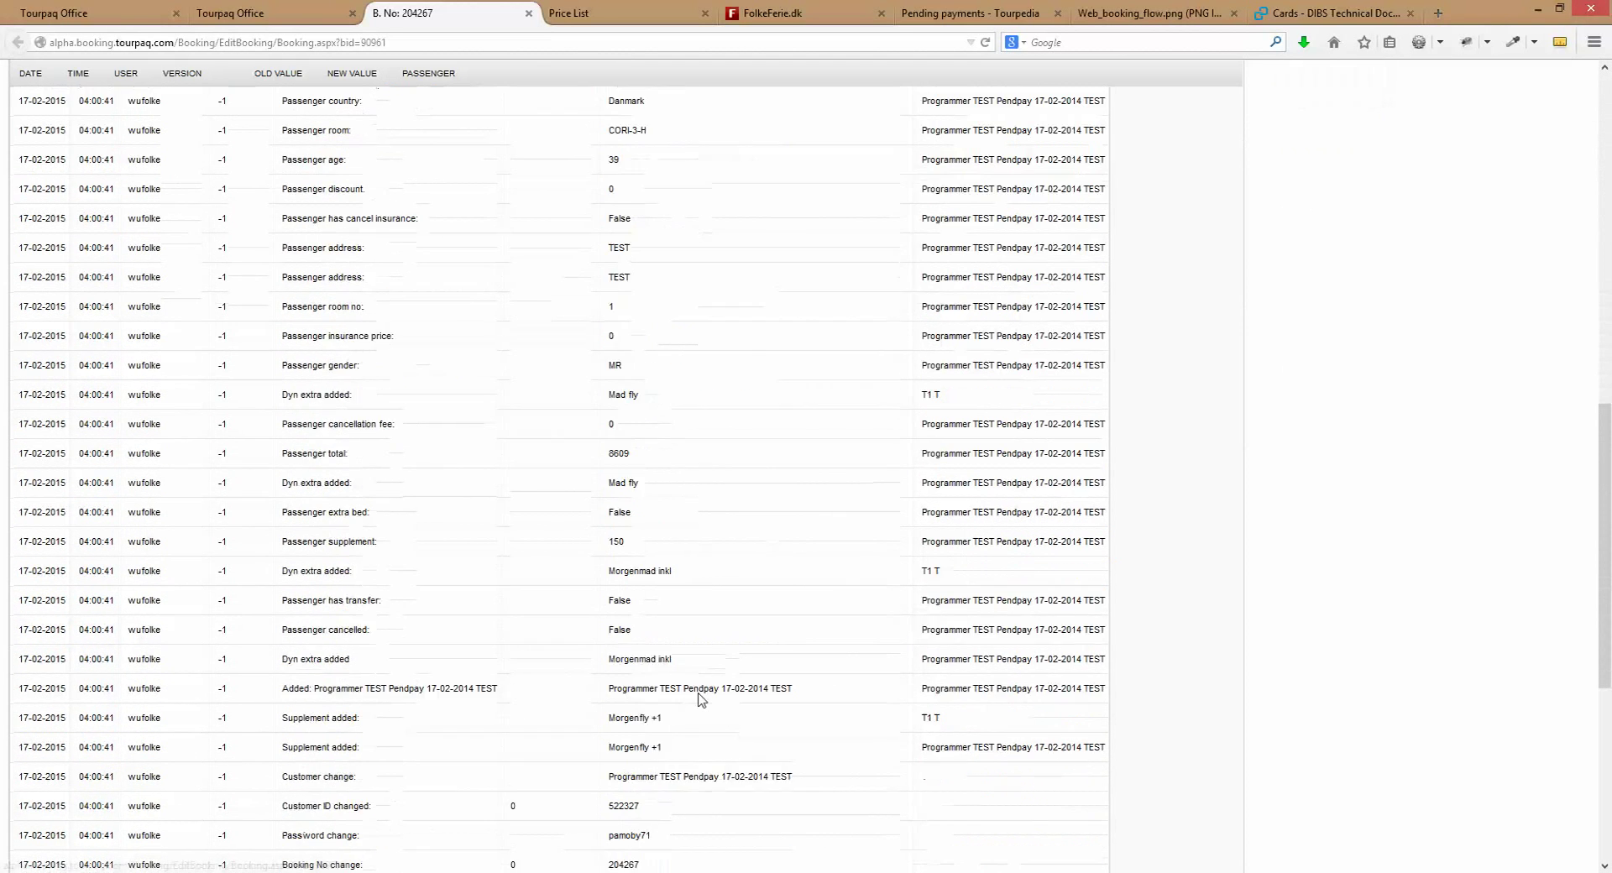
double_click(624, 711)
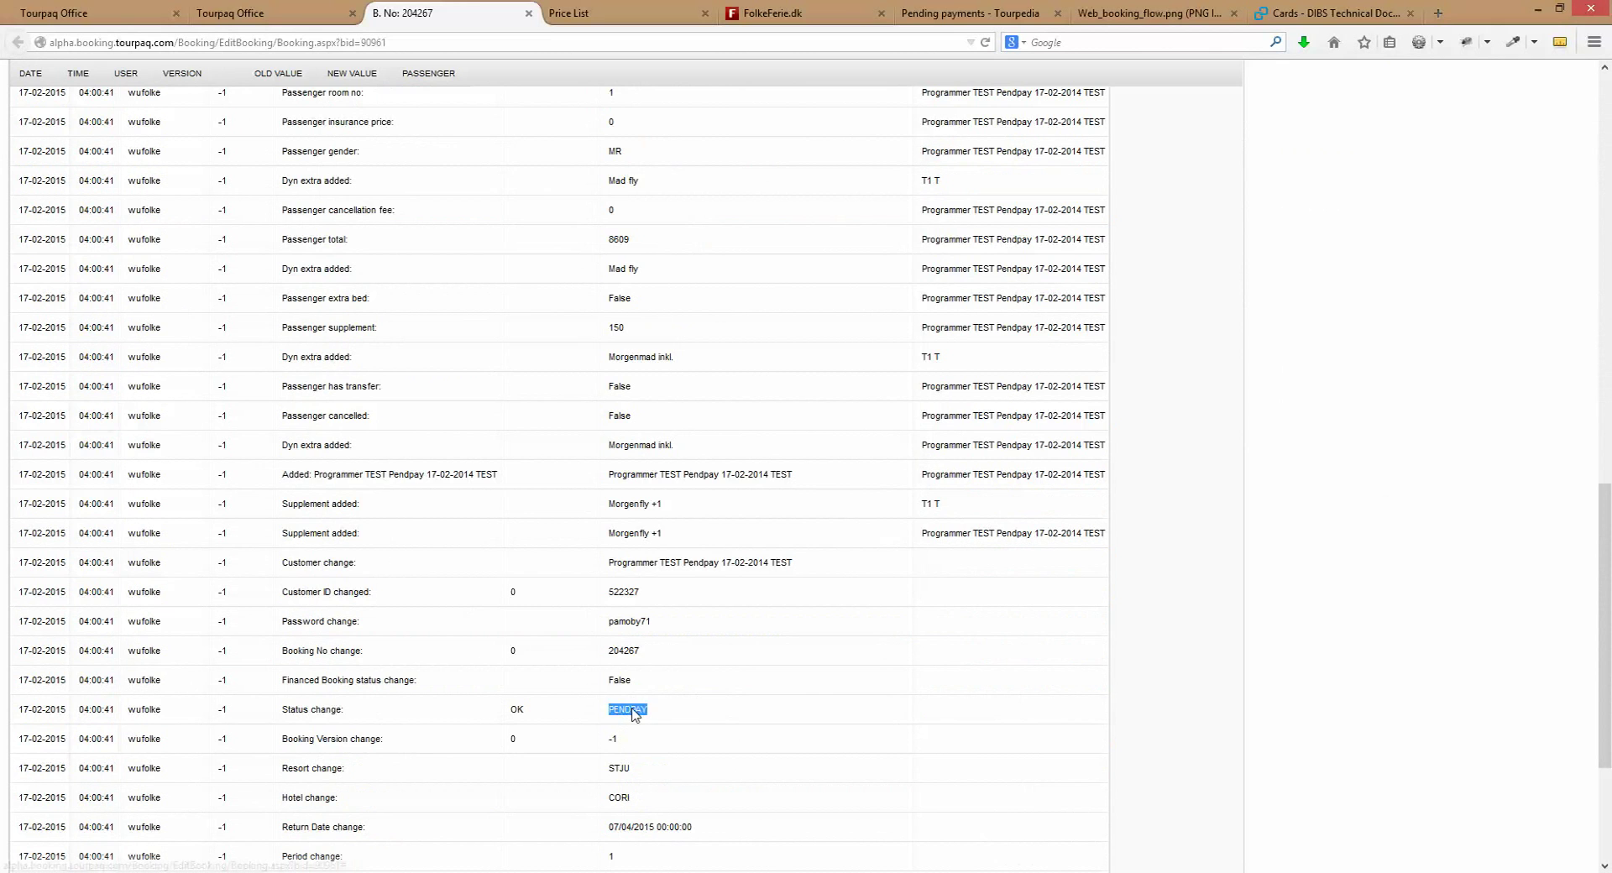
scroll(592, 608, "up", 14)
scroll(592, 608, "up", 3)
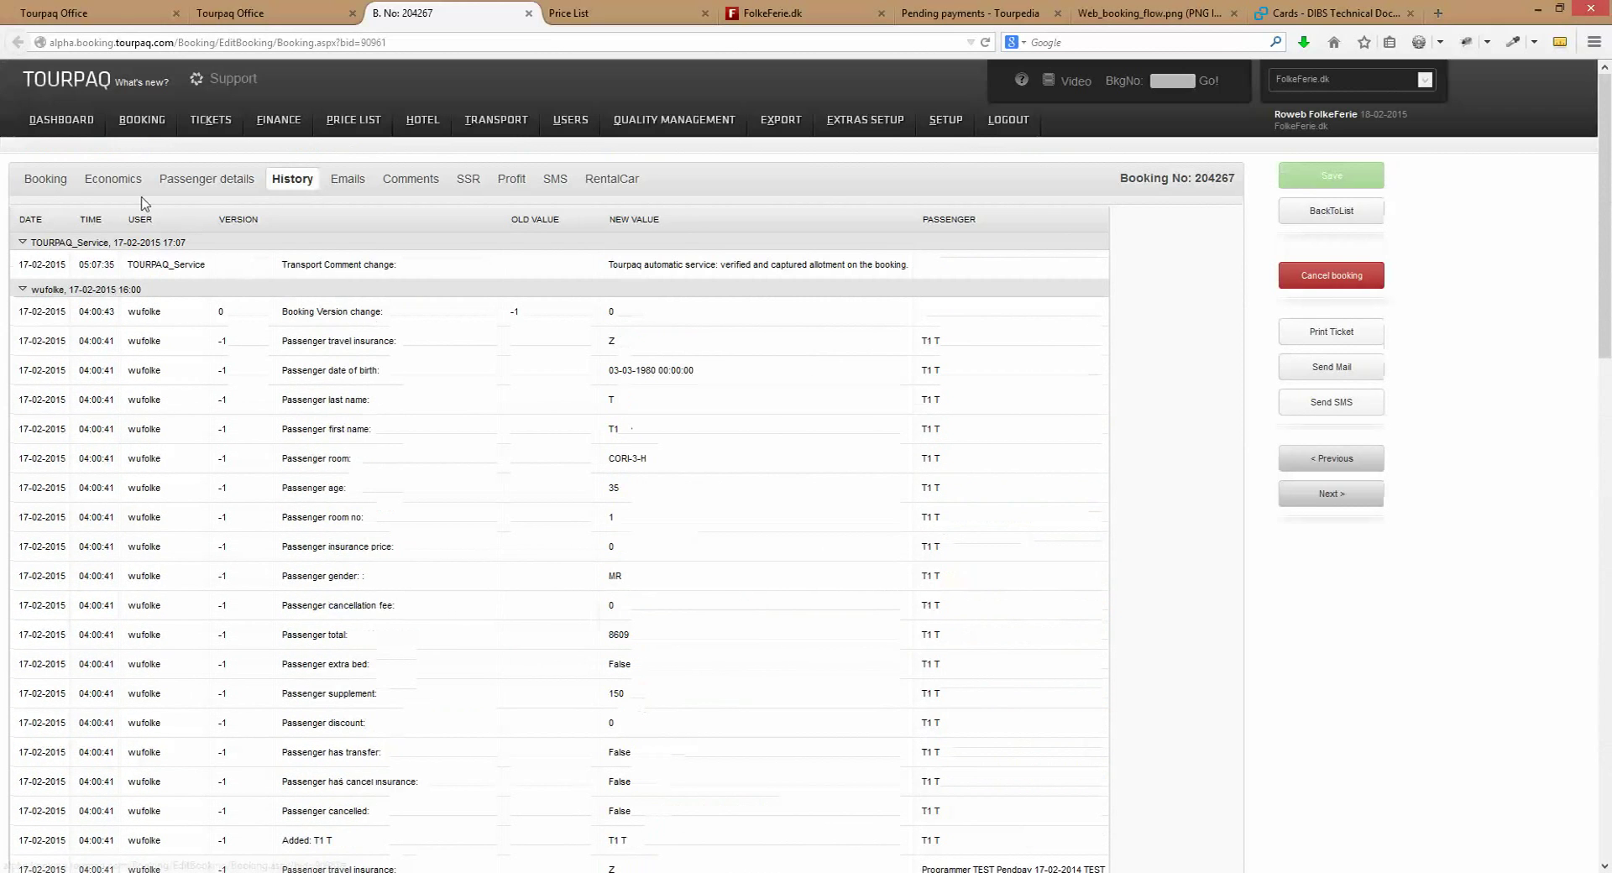
- Check the Corinthia San George booking's main details and its entry in the all-bookings overview
left_click(46, 179)
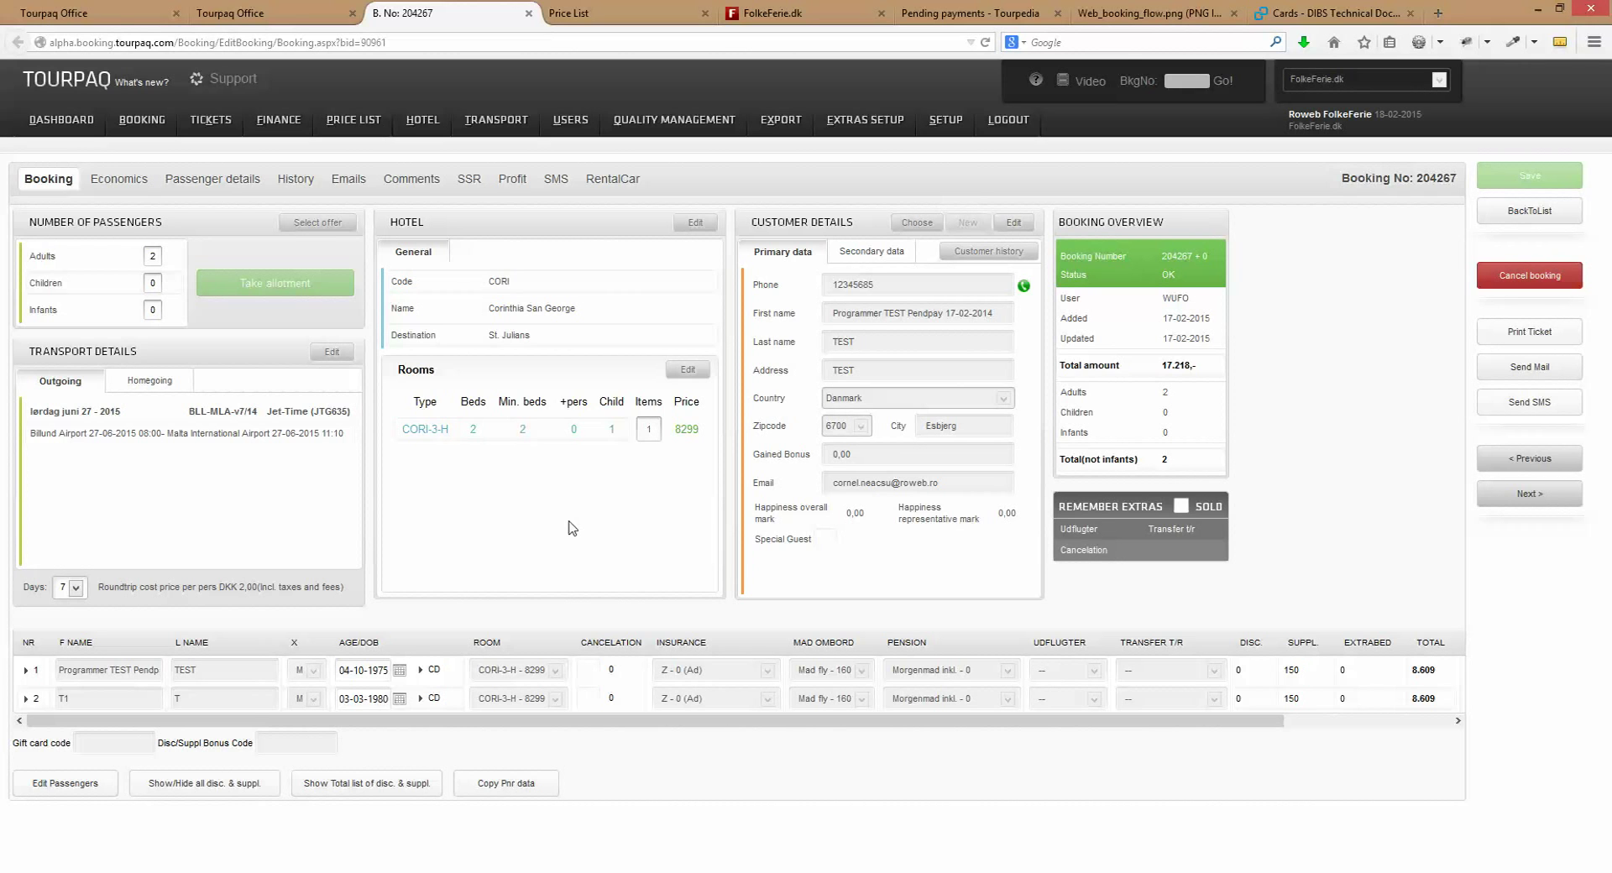
left_click(261, 15)
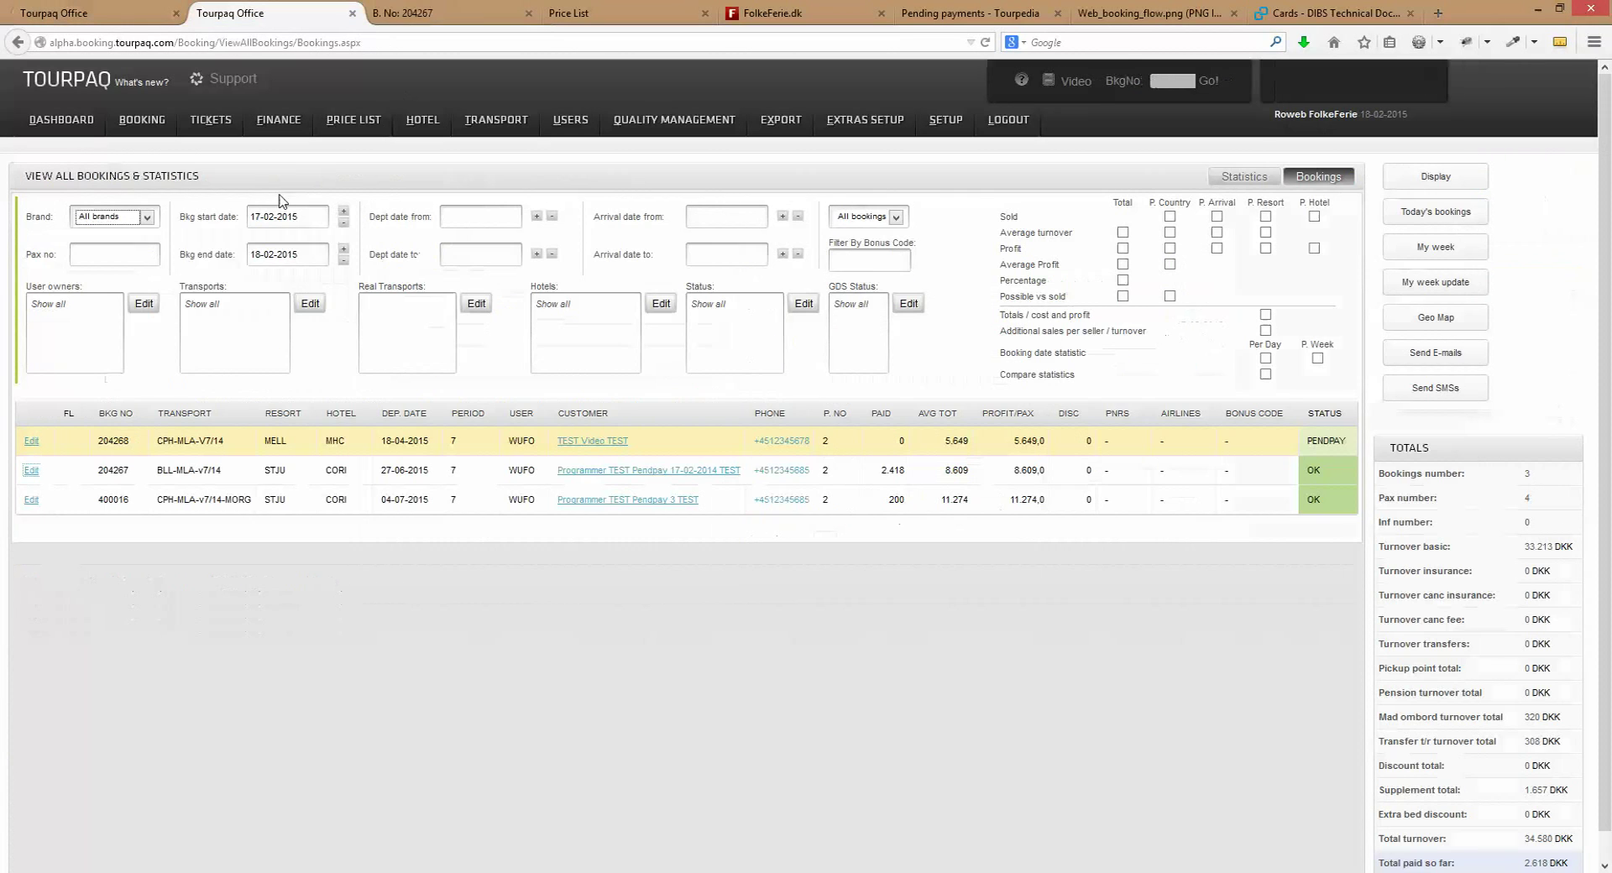
- Open the Refund money warnings on the dashboard and examine the status and available action of each listed booking
left_click(128, 15)
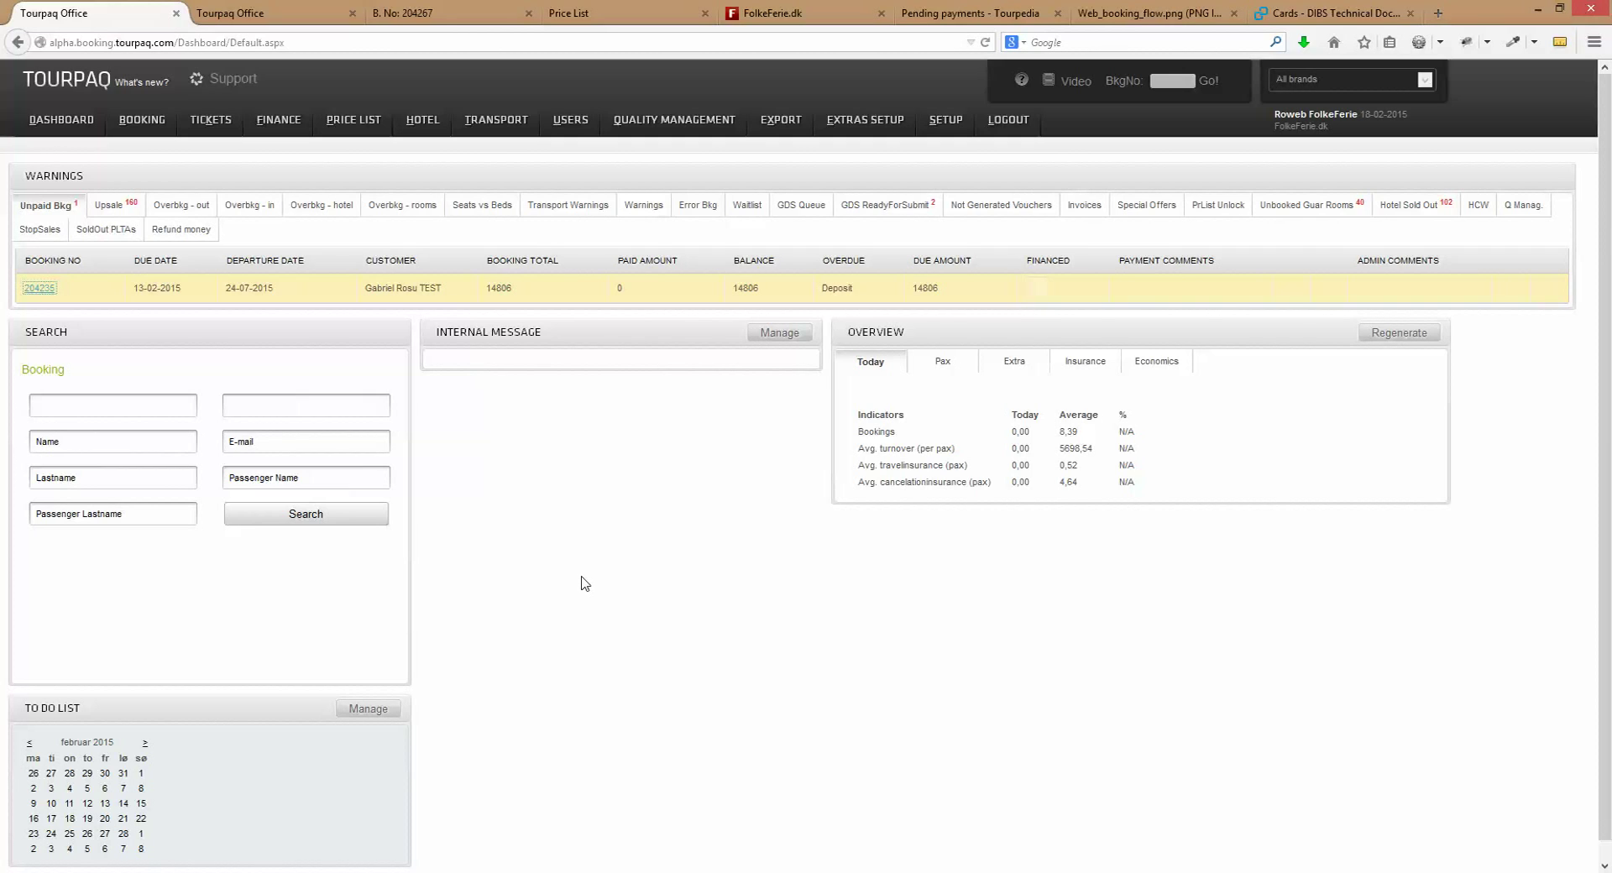
left_click(186, 231)
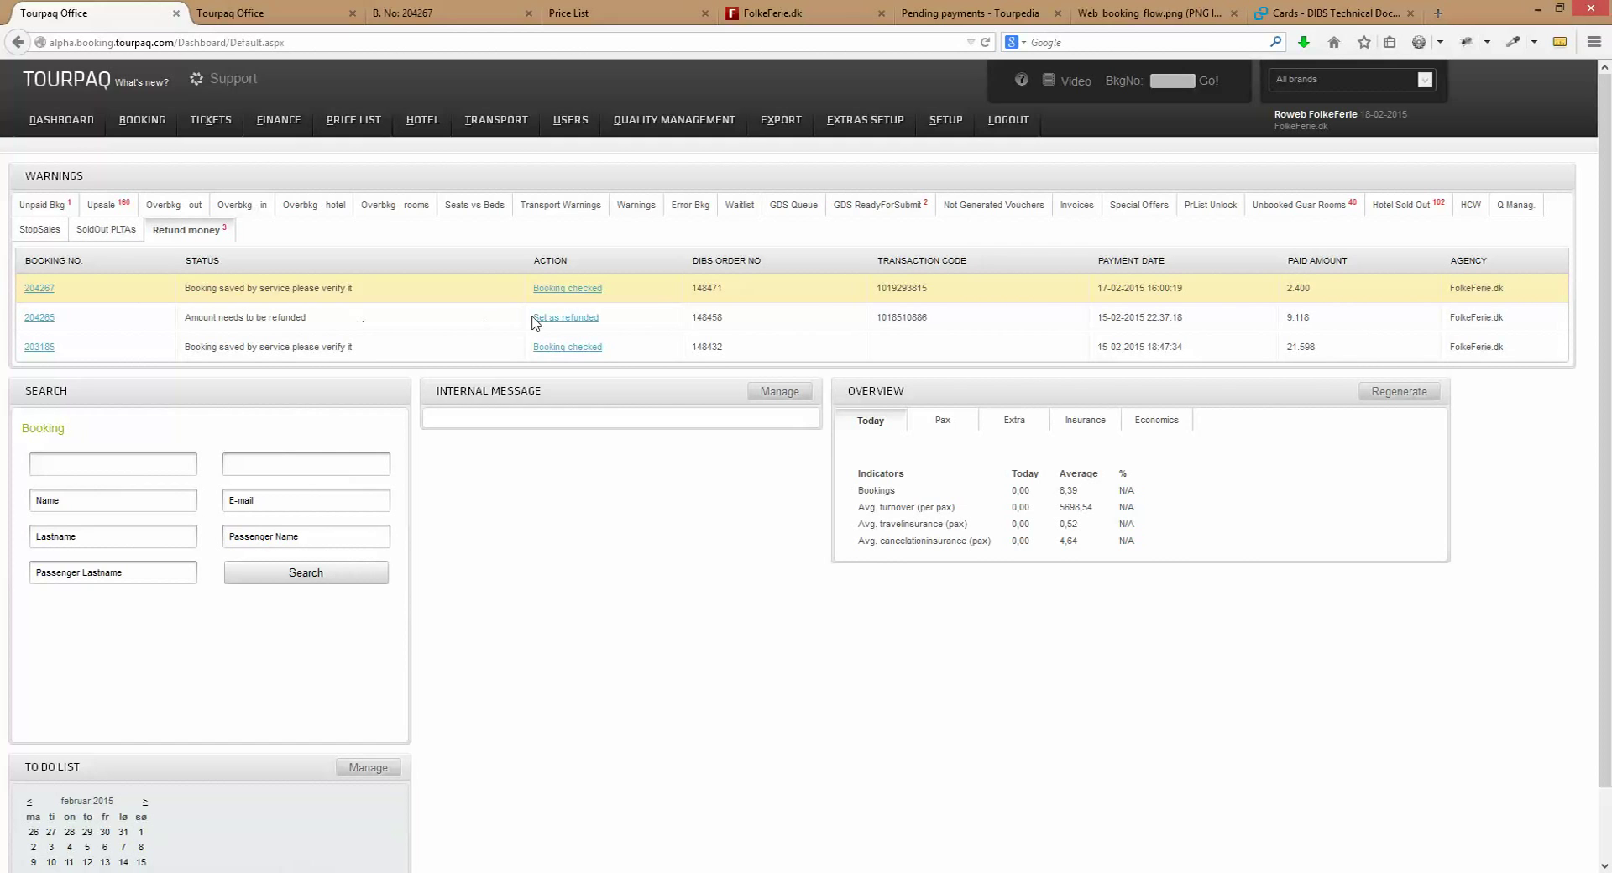
left_click(426, 323)
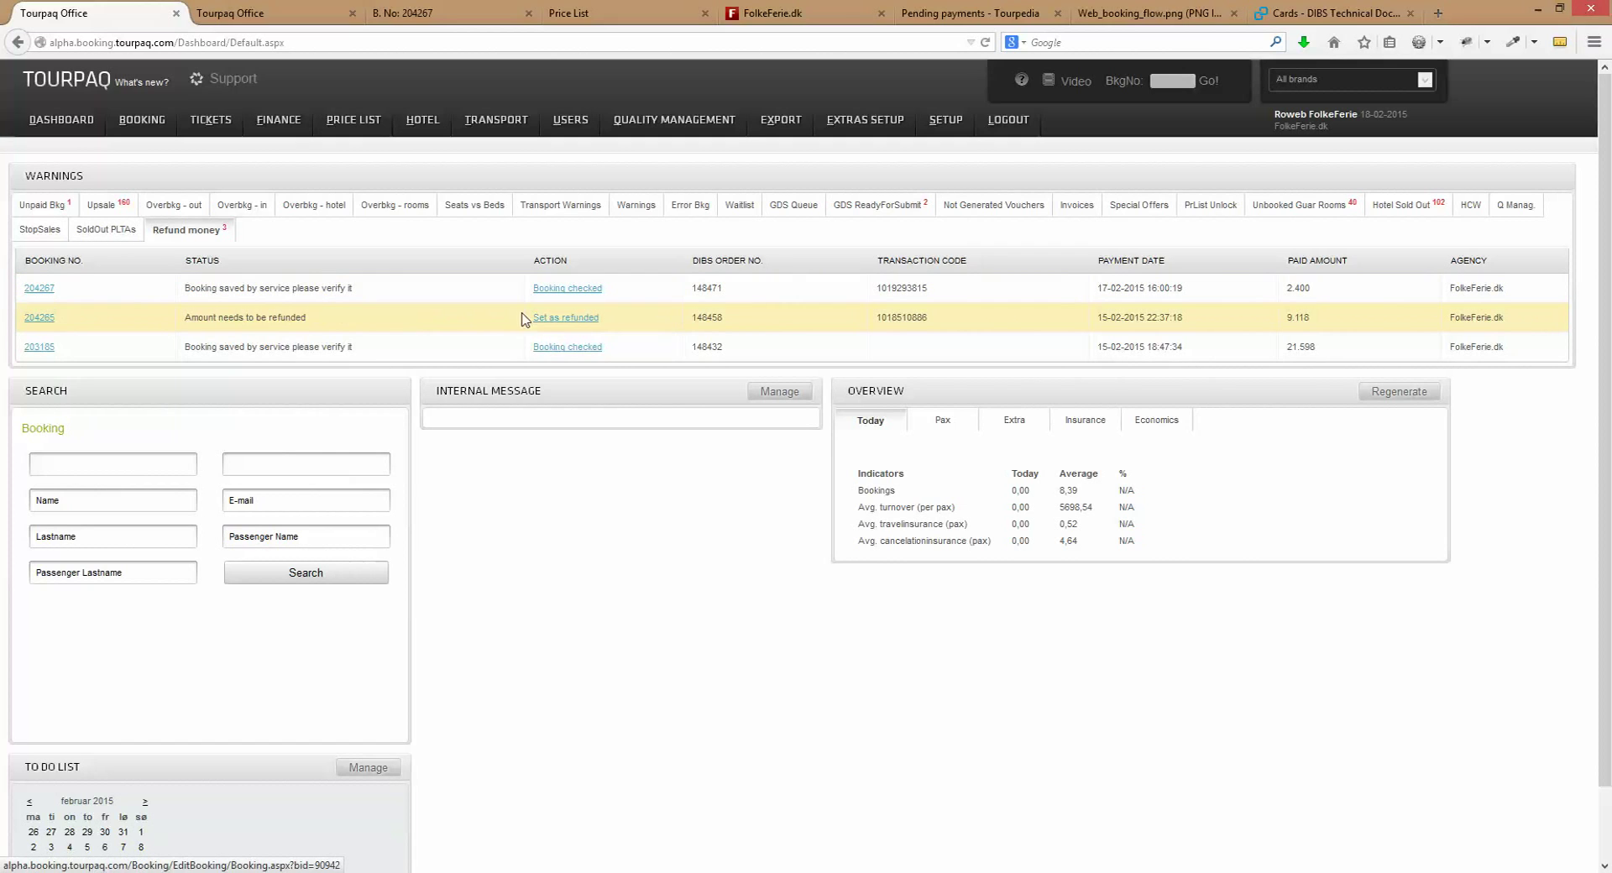
mouse_move(550, 325)
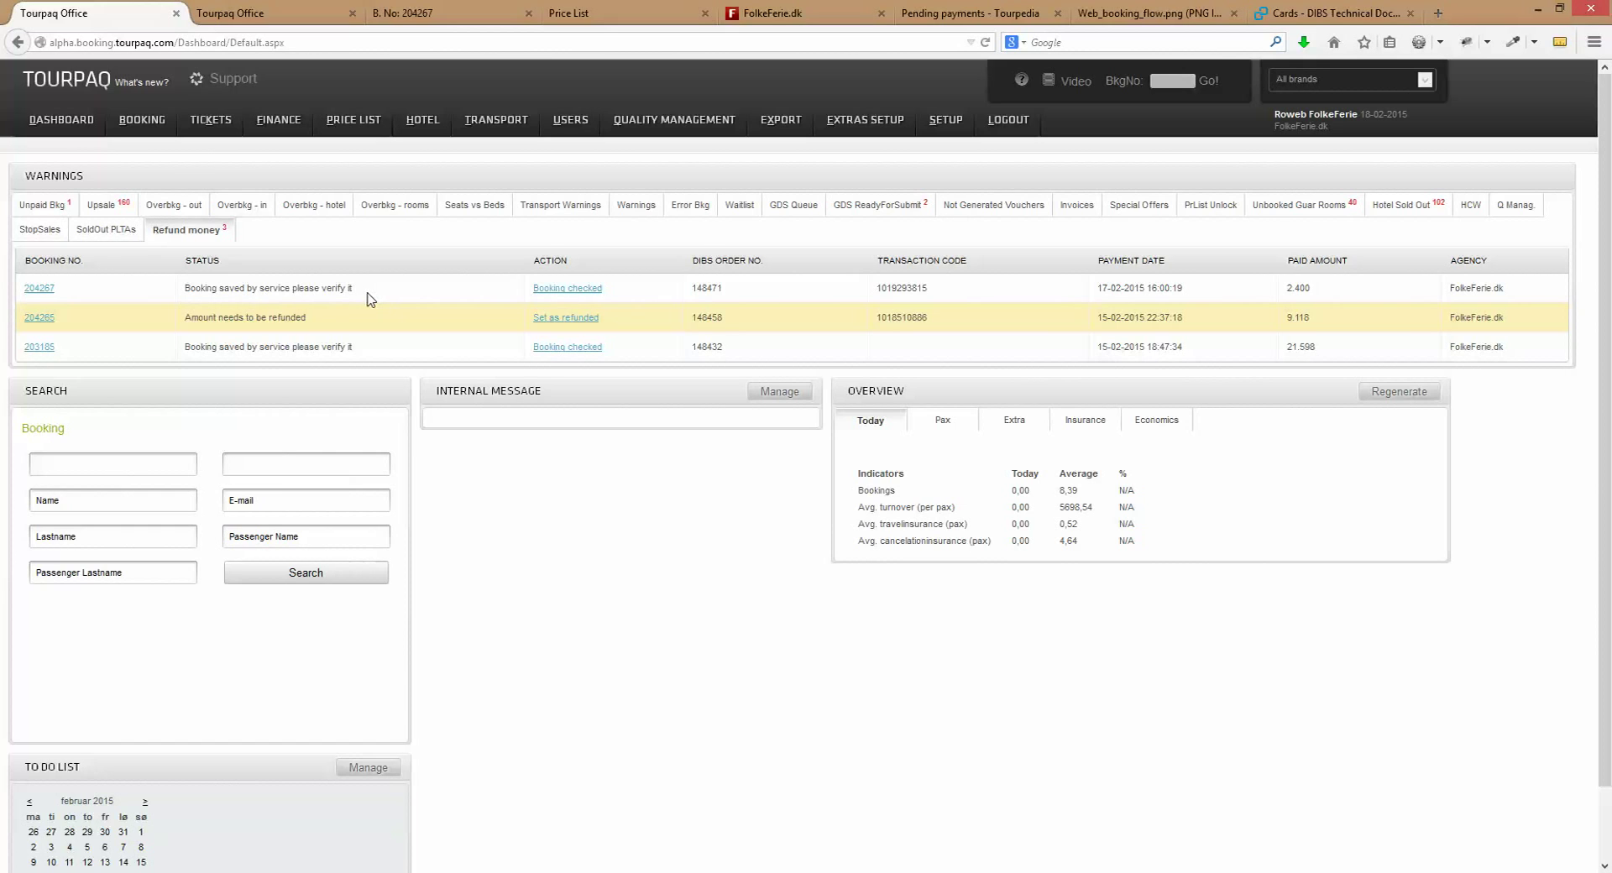
mouse_move(583, 297)
left_click_drag(723, 351, 682, 361)
left_click(682, 361)
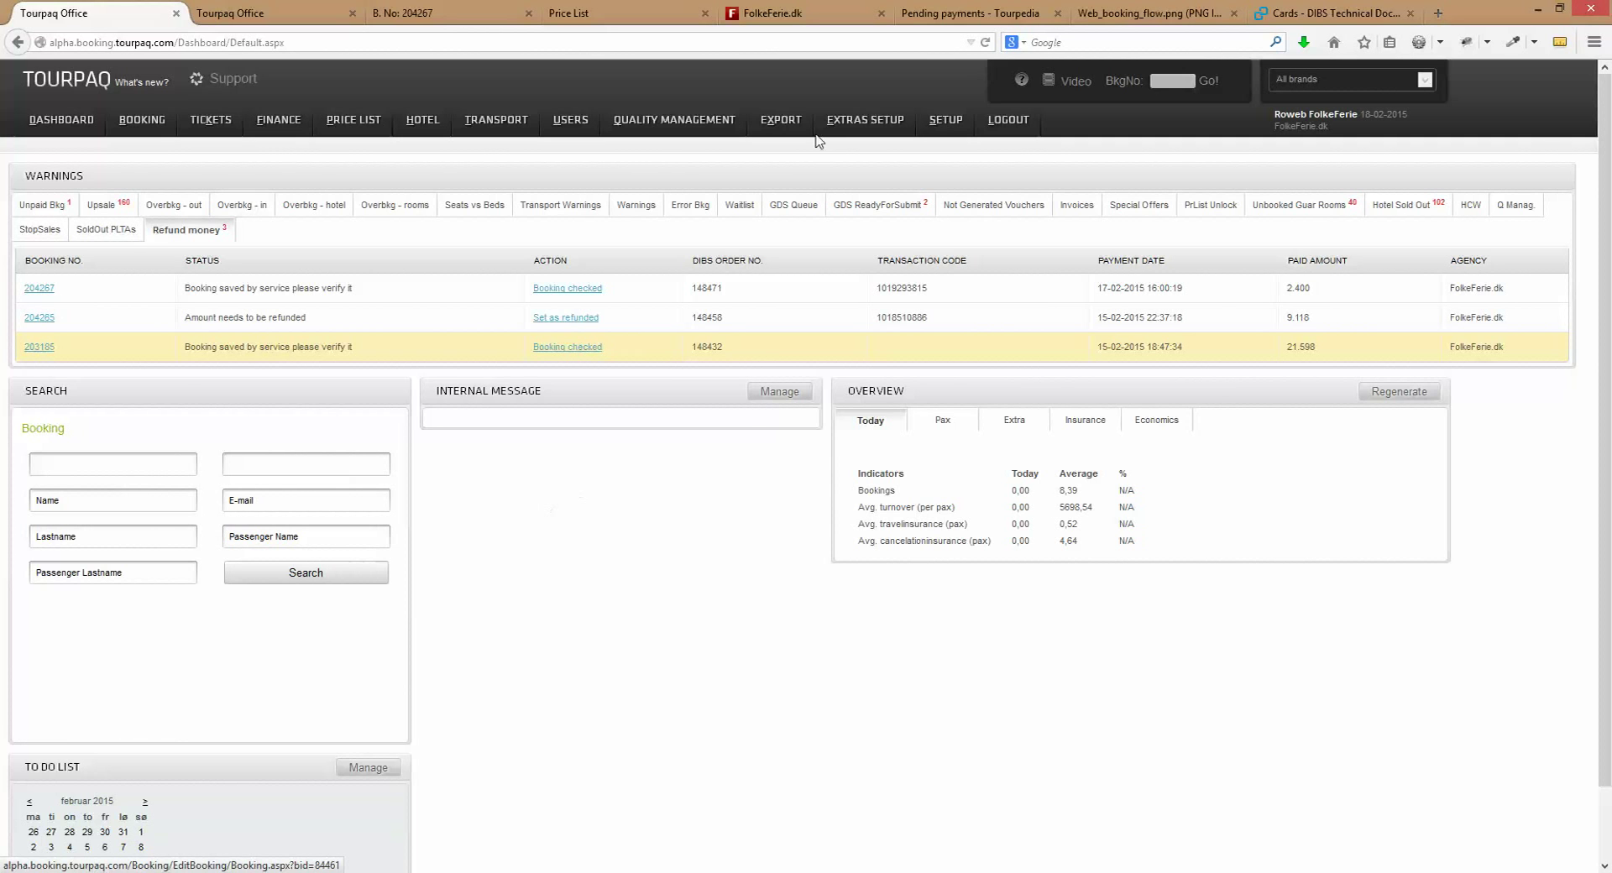
- Switch to the Pending payments article on the Tourpedia wiki and read through its Web Booking, Tourpaq Service and Office parts
left_click(951, 10)
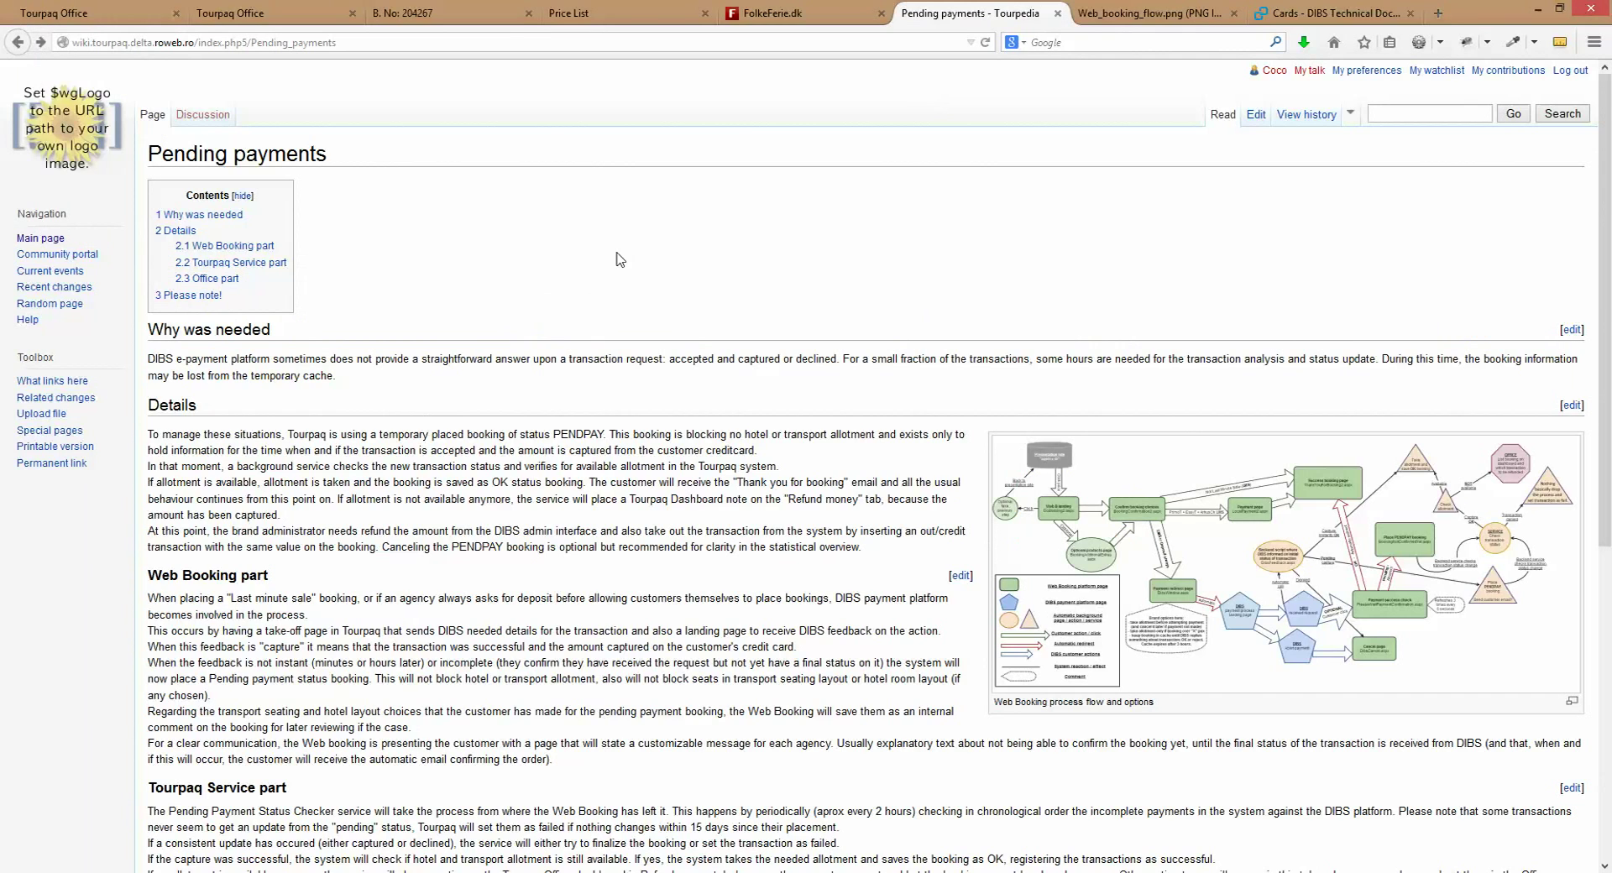
scroll(619, 258, "down", 10)
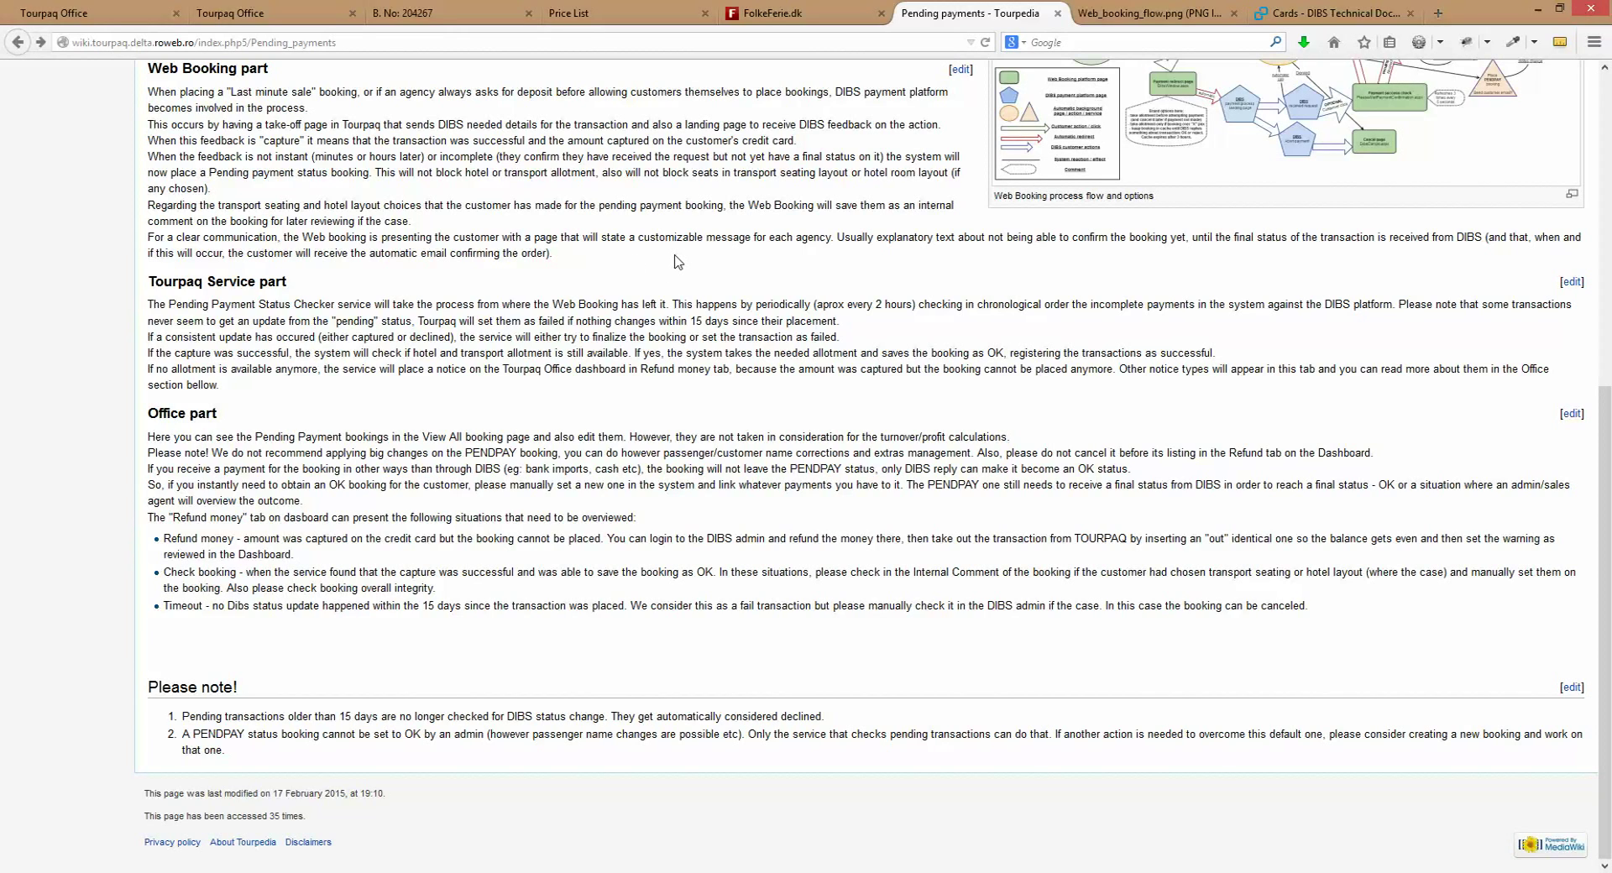
scroll(679, 262, "up", 6)
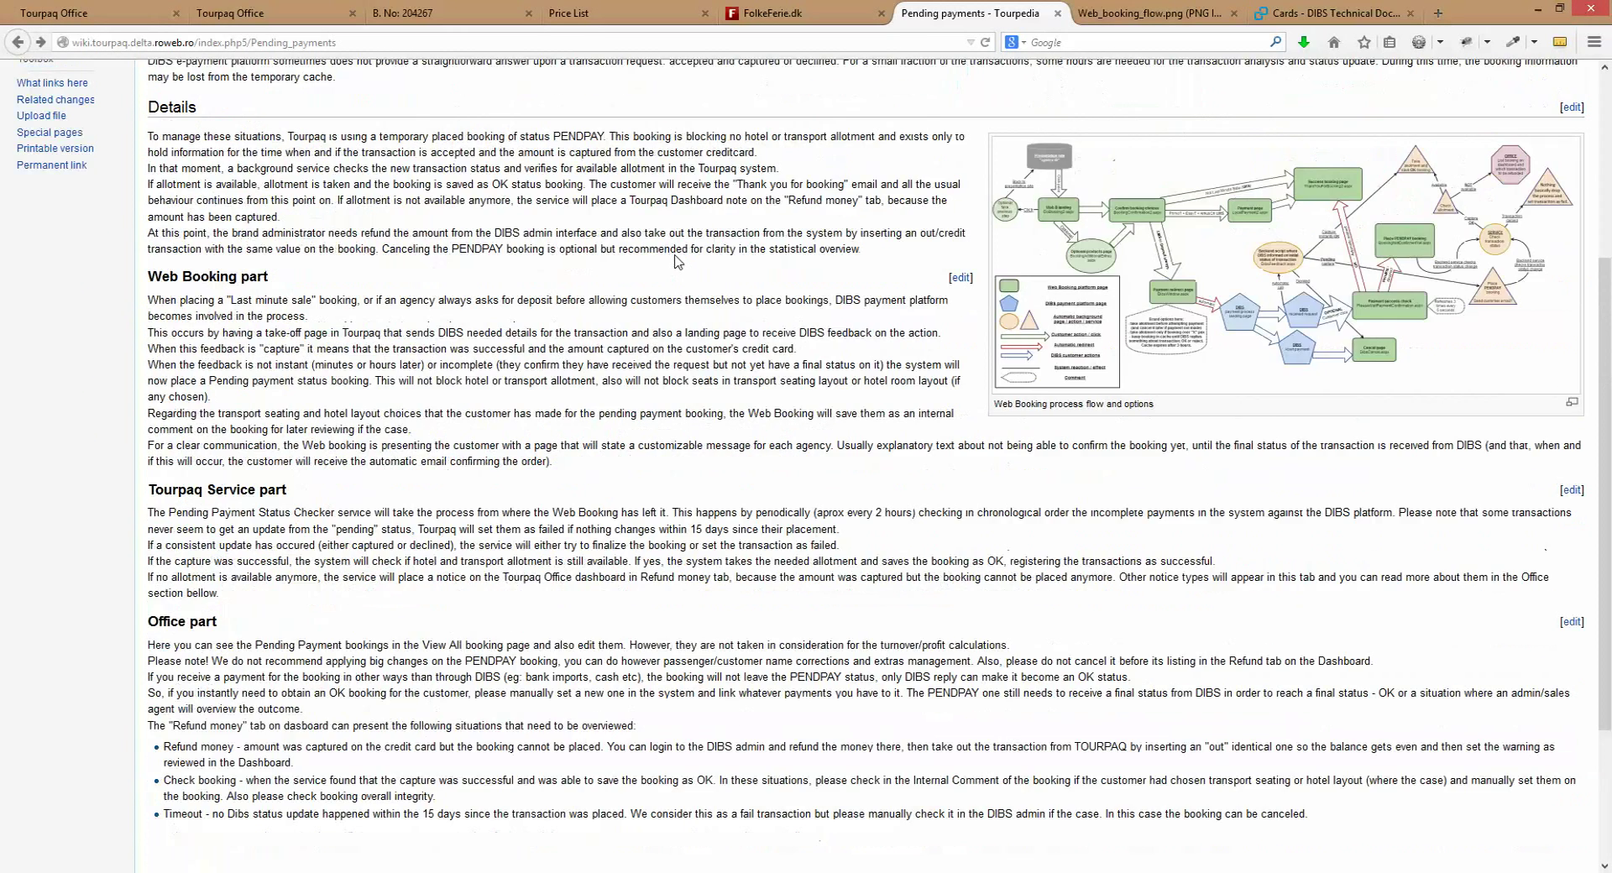